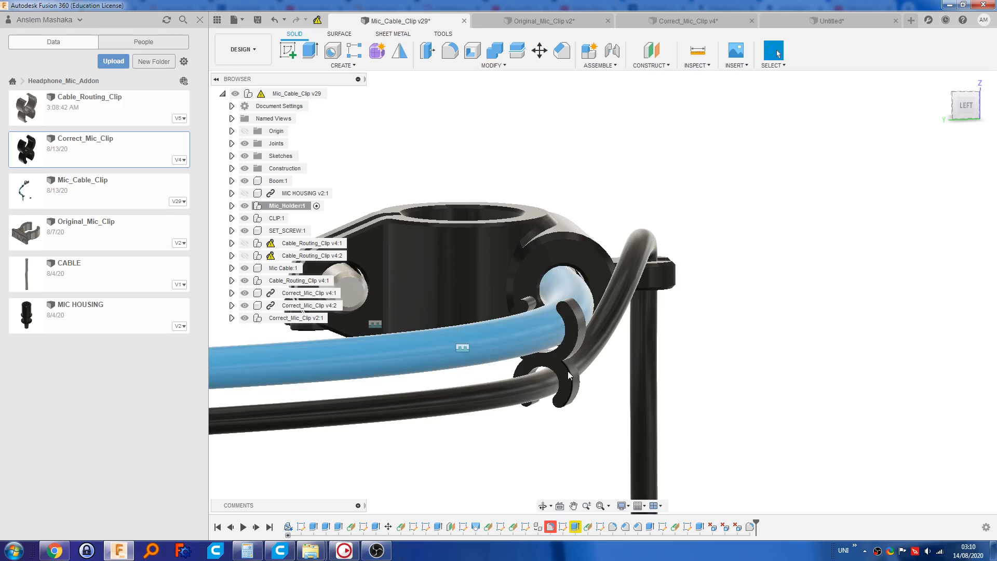
Step: Examine how the cable clip holds the boom and the mic cable next to the mic holder
scroll(550, 375, down, 5)
scroll(537, 390, up, 5)
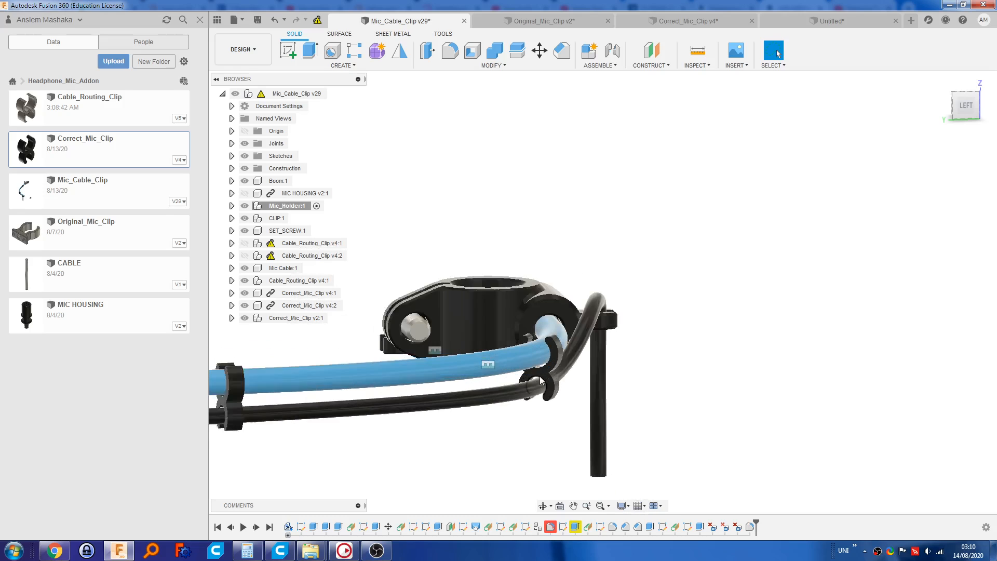
shift+middle_drag(562, 373, 564, 281)
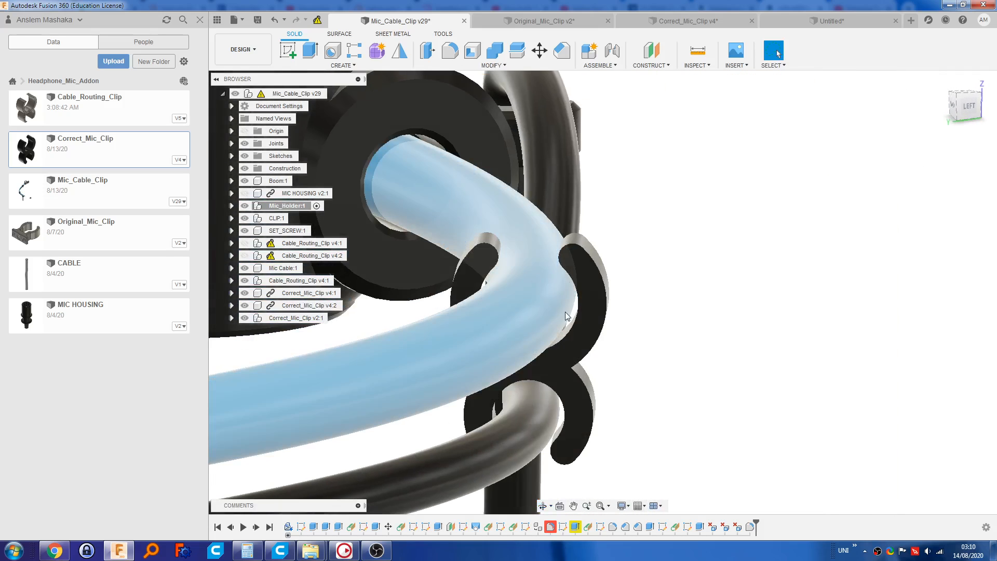
scroll(566, 316, down, 4)
scroll(565, 318, up, 4)
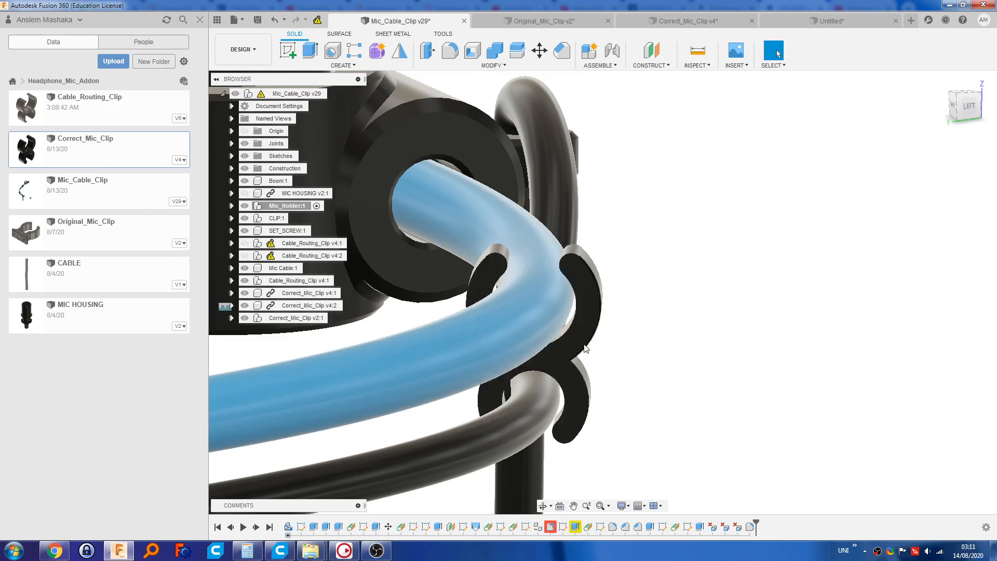
scroll(562, 356, down, 3)
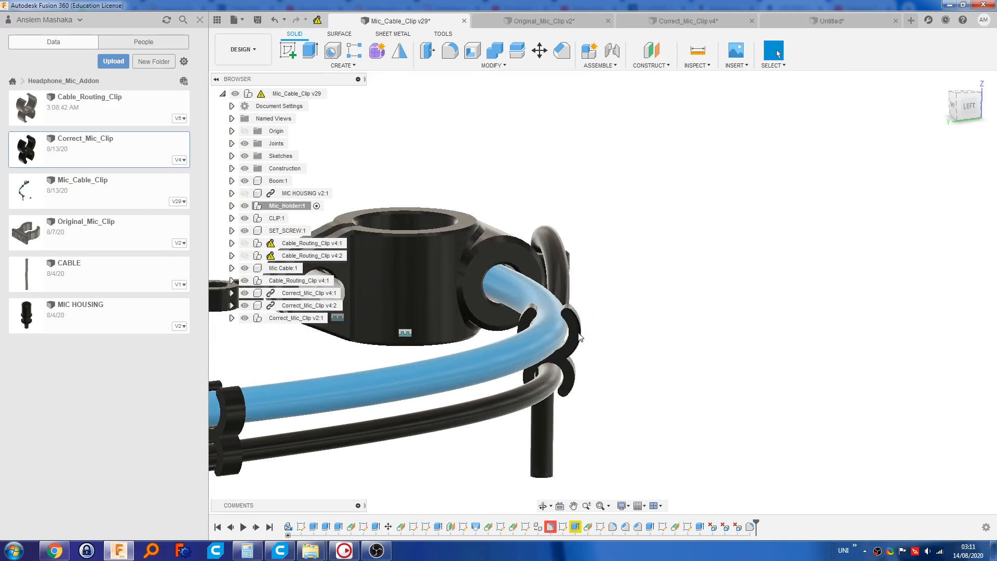
Step: Start a sketch on the horizontal origin plane of the untitled design and view it squarely from the top
click(834, 21)
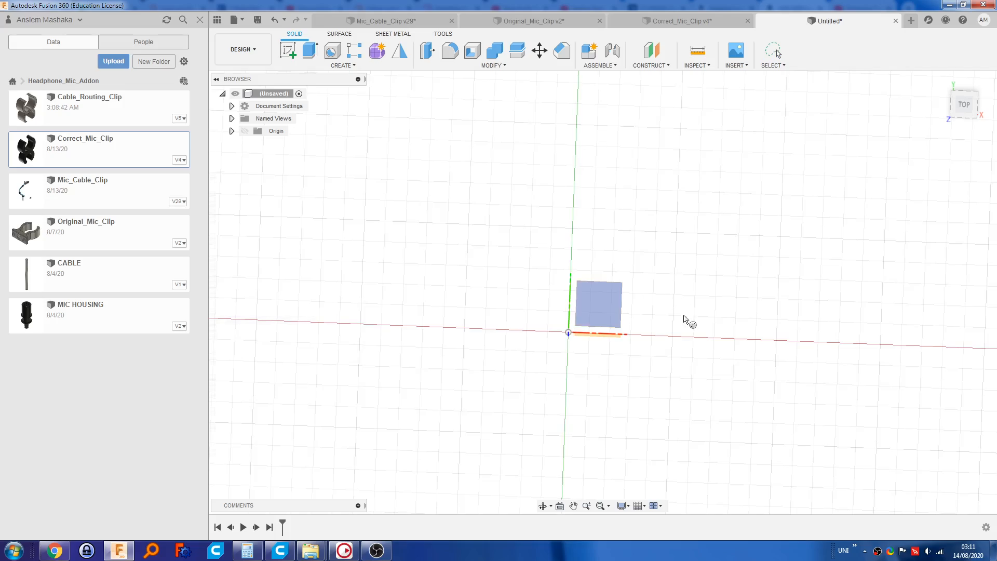
shift+middle_drag(672, 335, 532, 317)
click(617, 366)
key(c)
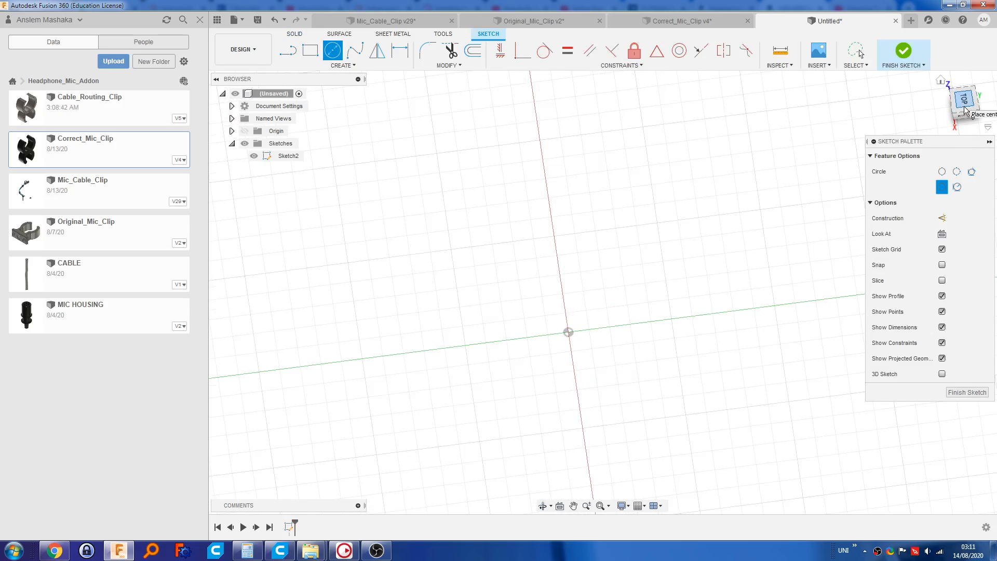
click(965, 98)
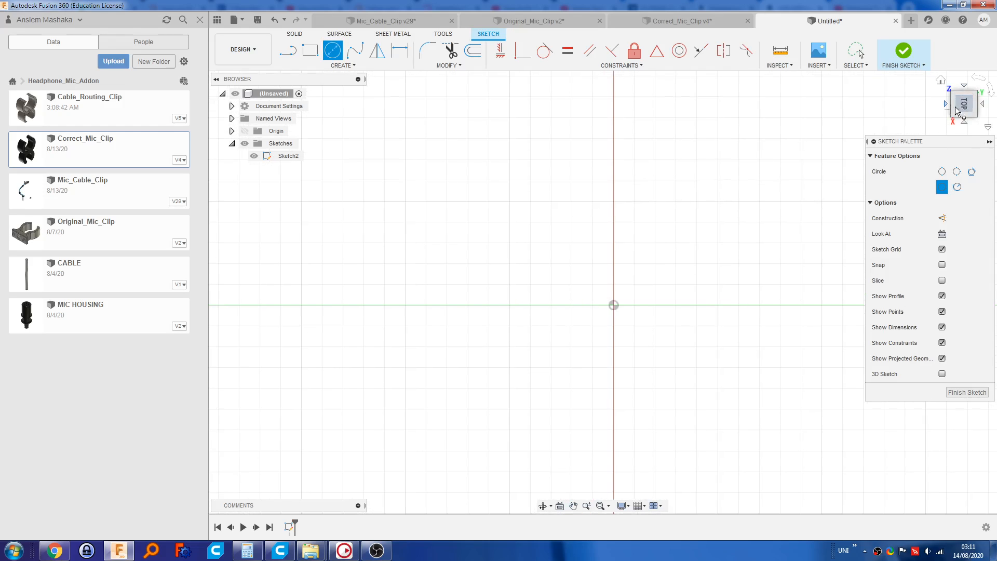
Step: Draw a circle centred on the origin with a diameter of 3.1+0.4 mm
click(613, 304)
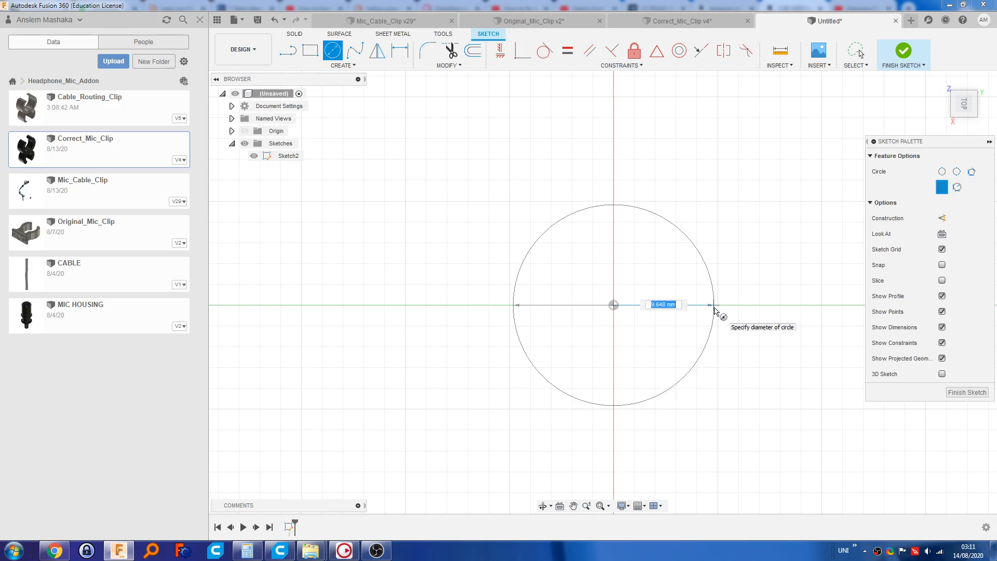
text(3.1+0.4)
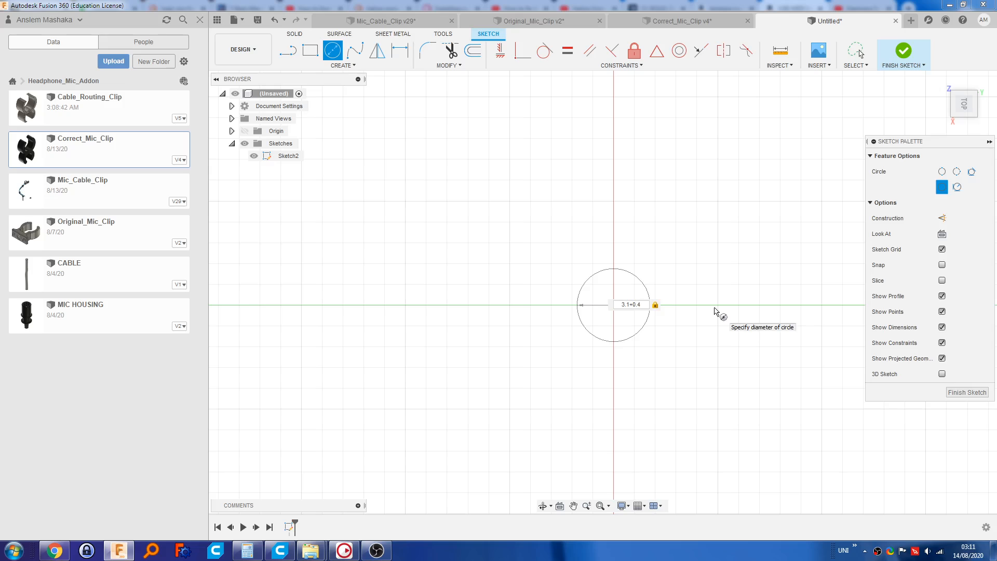
key(Return)
key(Escape)
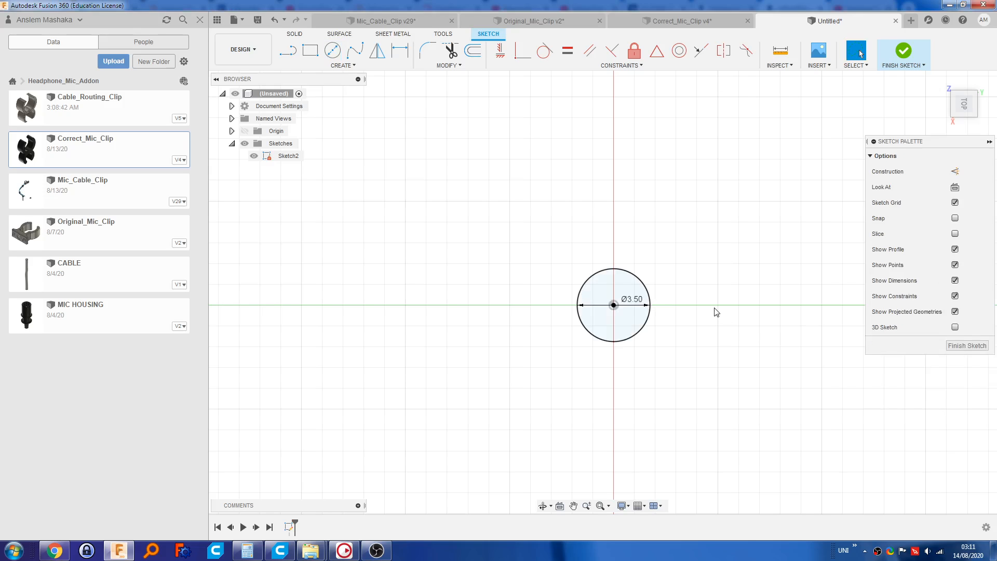
Step: Offset the origin circle outward by 1 mm
click(650, 301)
key(o)
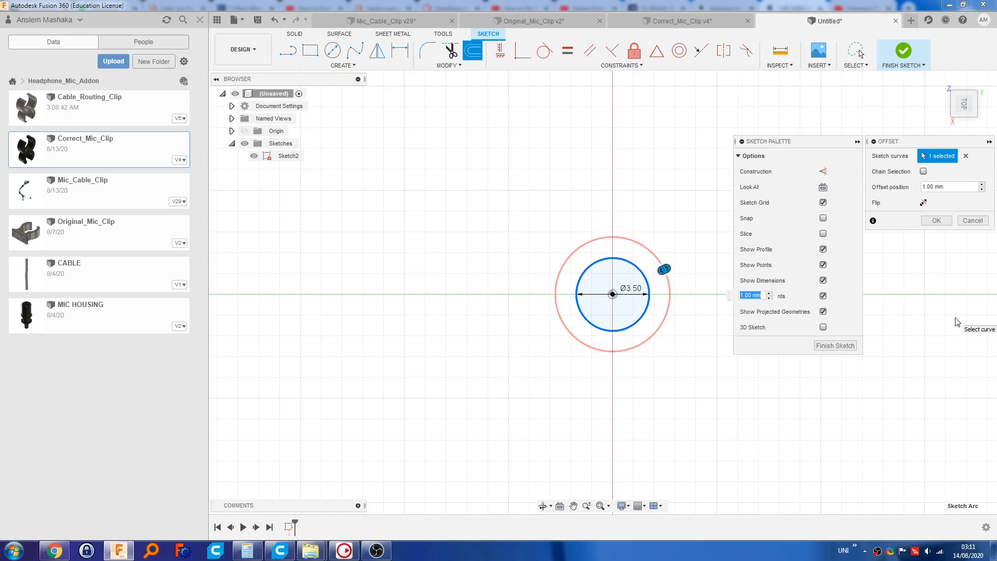
text(1)
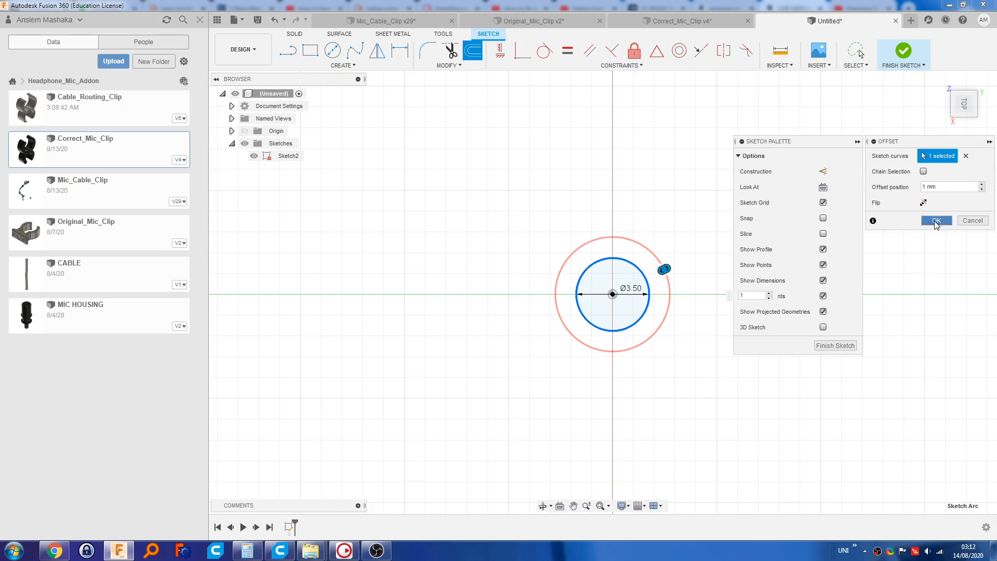
click(935, 221)
mouse_move(690, 380)
middle_down()
mouse_move(710, 380)
mouse_move(710, 371)
middle_up()
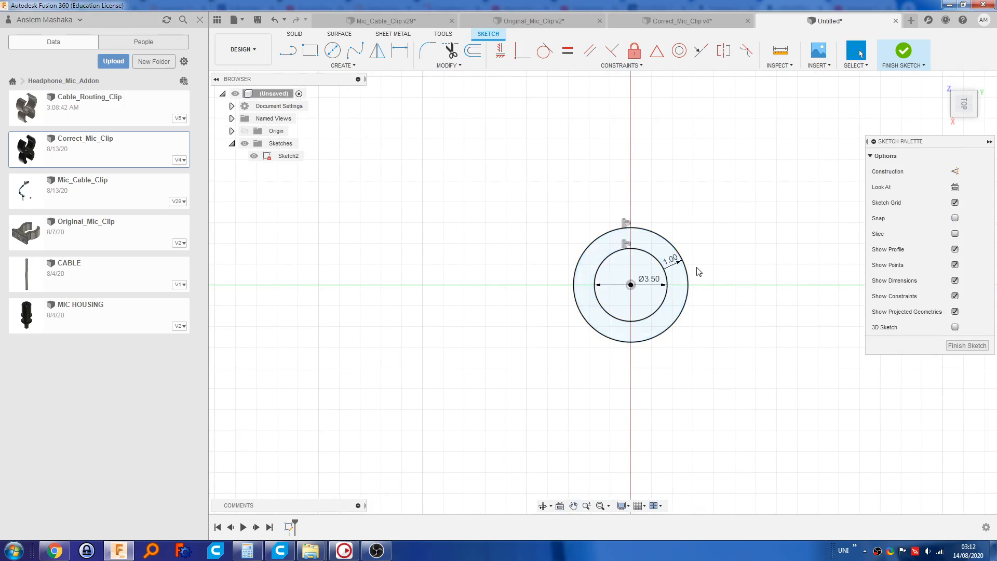
middle_drag(659, 391, 670, 366)
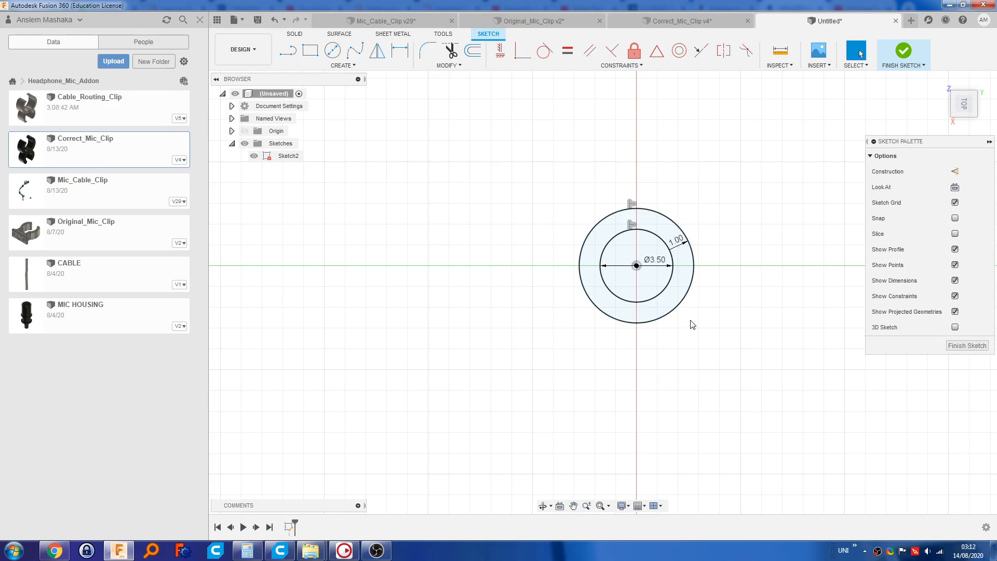
click(347, 66)
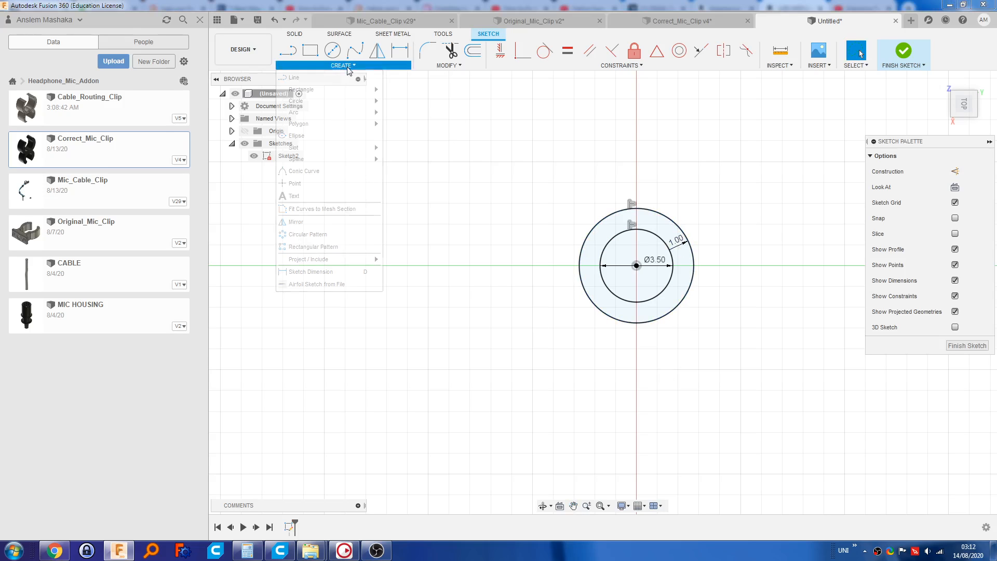
click(436, 64)
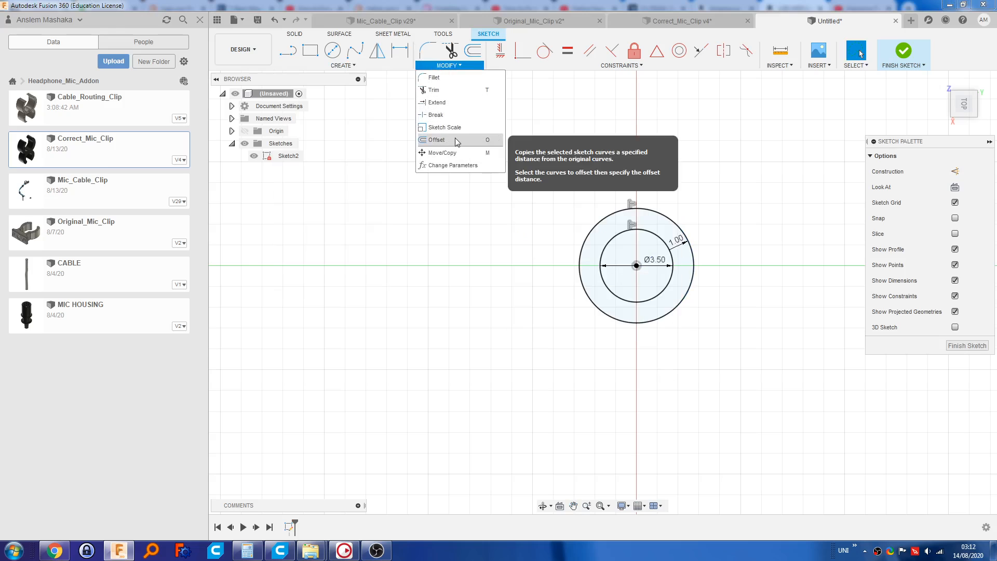
click(722, 299)
Step: Draw a vertical line from the origin straight down past the outer circle
middle_drag(703, 329, 669, 319)
key(l)
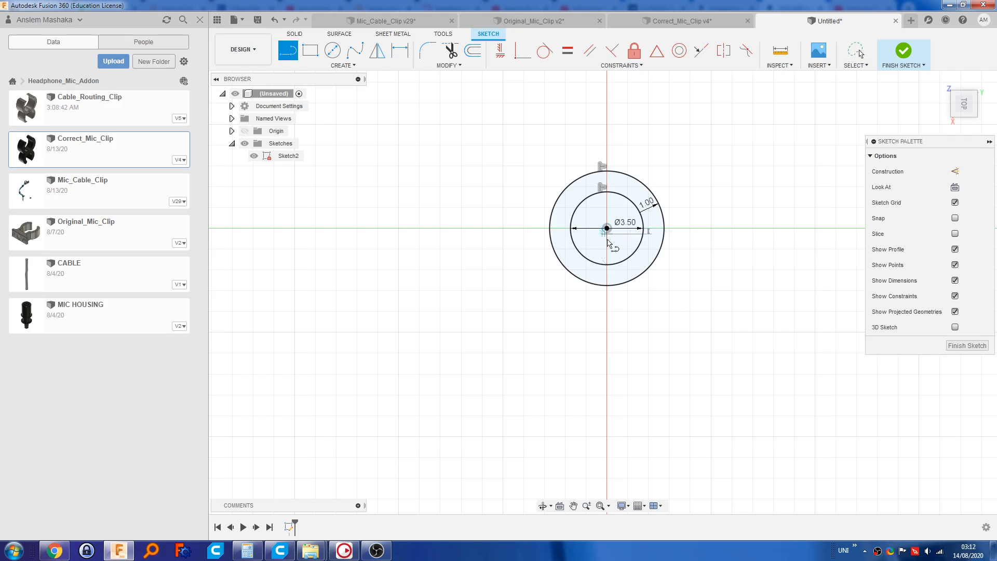
click(606, 227)
click(607, 364)
key(Escape)
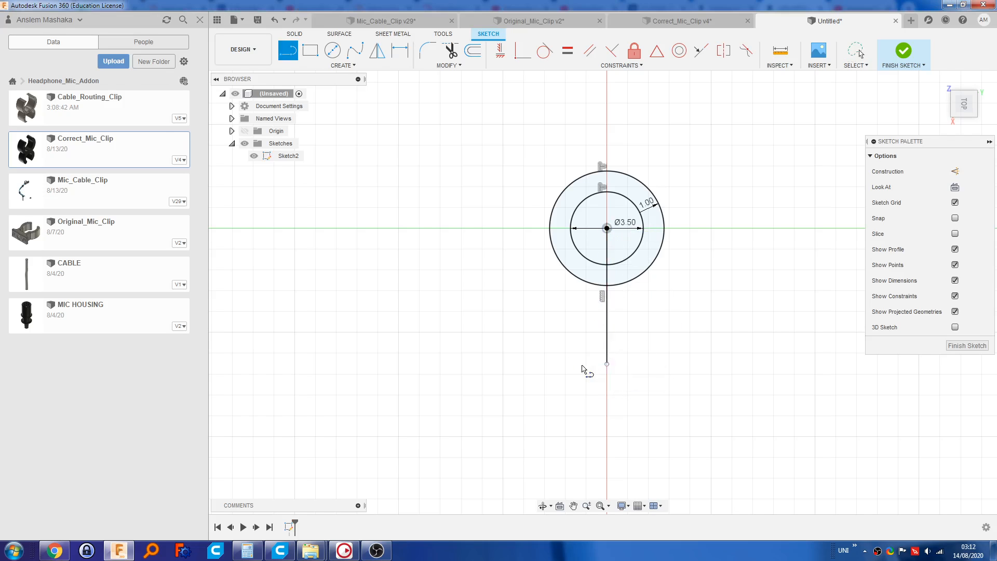
Step: Draw a 2.55 mm diameter circle centred on the vertical line, below the two concentric circles
middle_drag(681, 373, 703, 367)
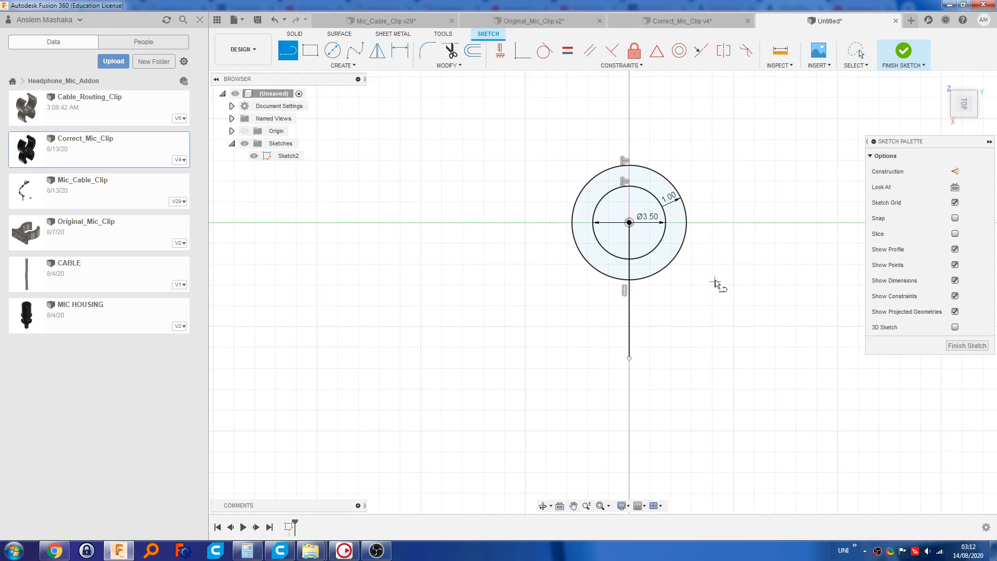
key(c)
click(629, 316)
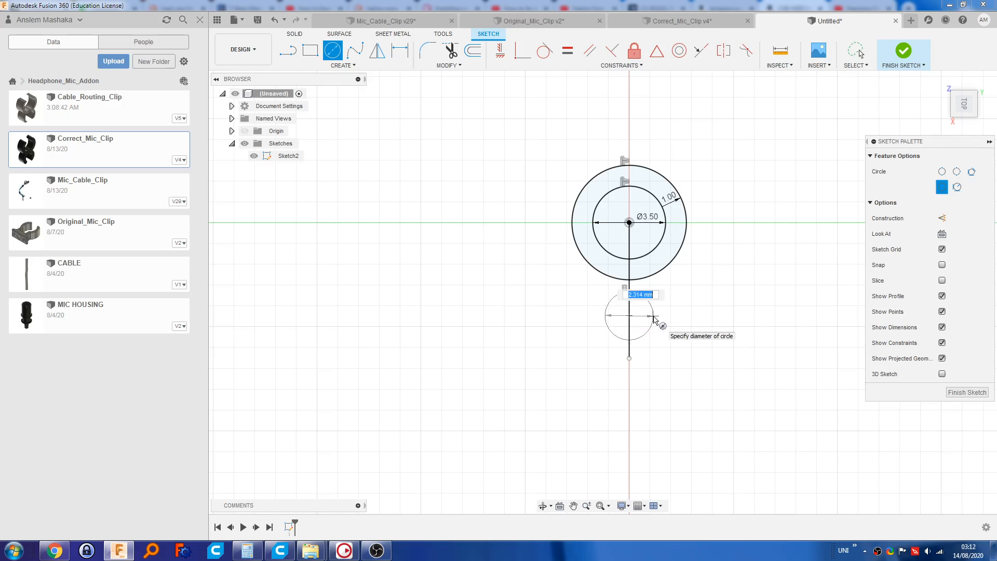
text(2.15)
key(Tab)
key(Tab)
key(Return)
key(Escape)
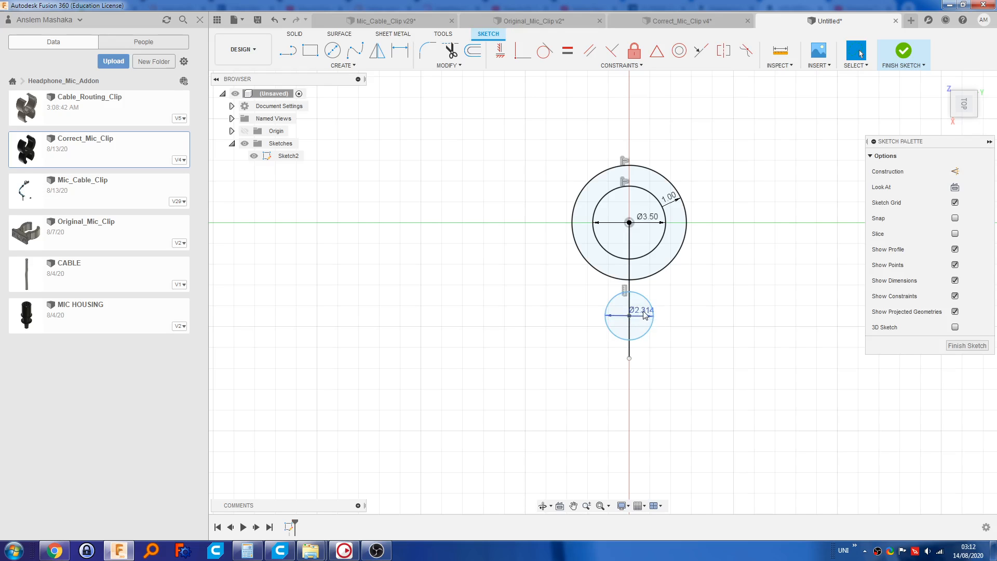
double_click(644, 315)
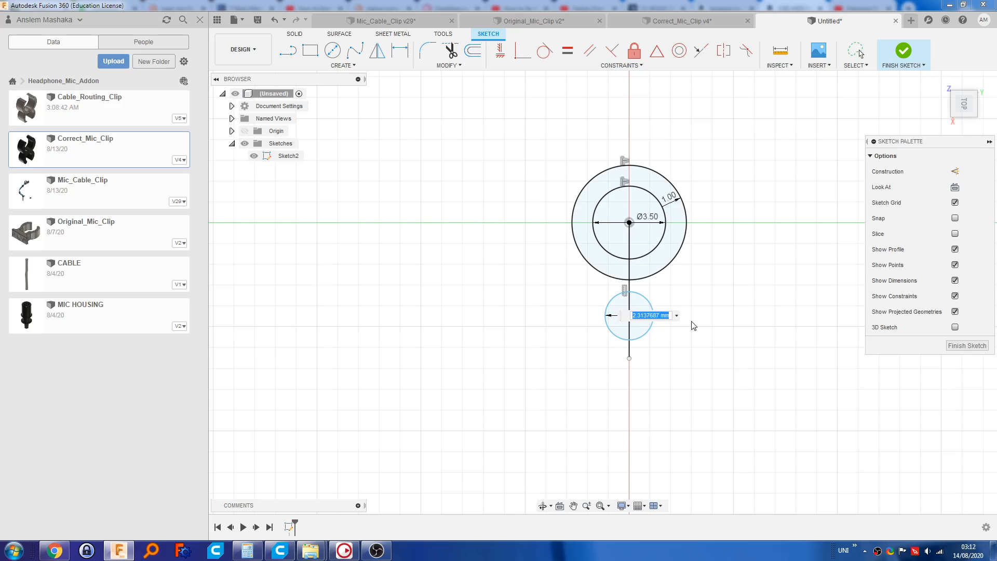
text(2.15+)
key(Return)
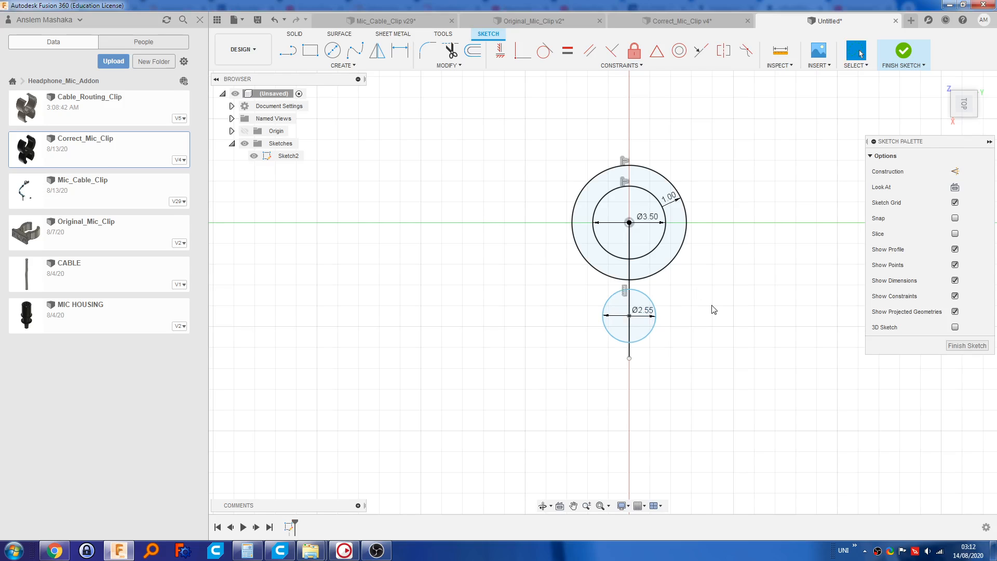
Step: Offset the 2.55 mm circle outward by 1 mm
key(o)
click(655, 310)
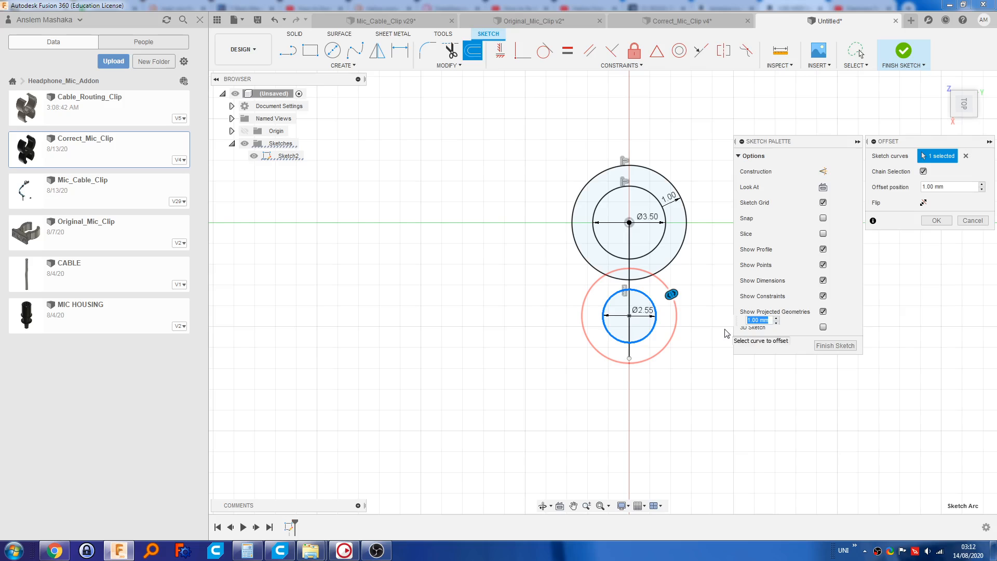
key(Return)
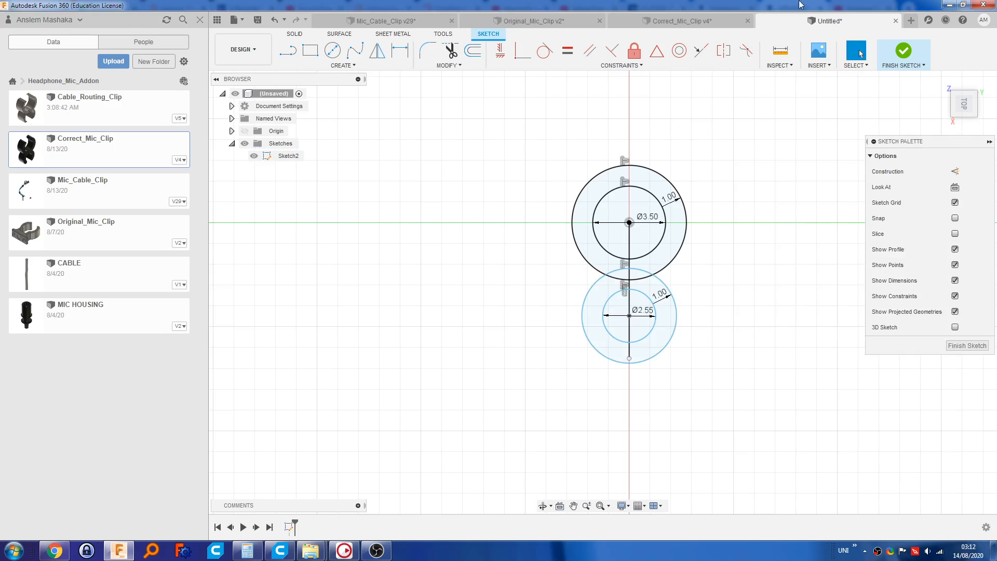
Step: Apply a tangent constraint between the lower pair's outer circle and the upper pair's inner circle
click(543, 52)
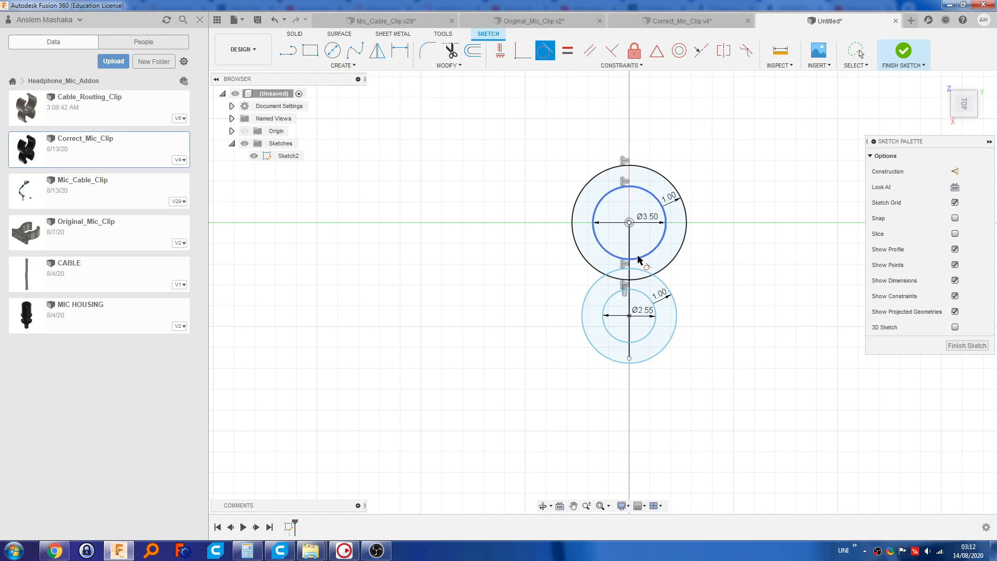
key(Escape)
middle_drag(697, 303, 706, 305)
scroll(706, 305, down, 1)
key(Return)
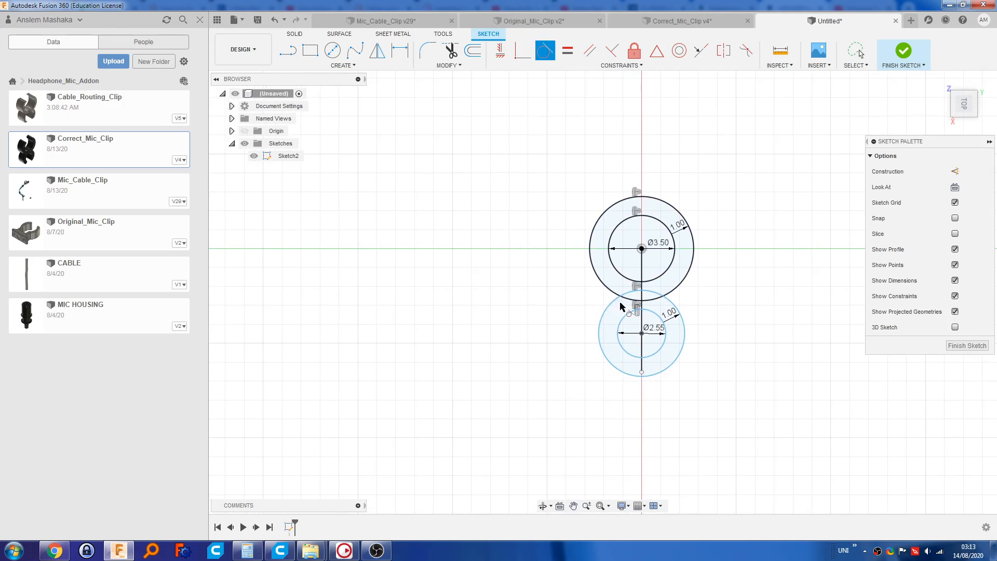
scroll(626, 291, up, 3)
key(Escape)
middle_drag(666, 287, 620, 327)
key(Return)
click(668, 330)
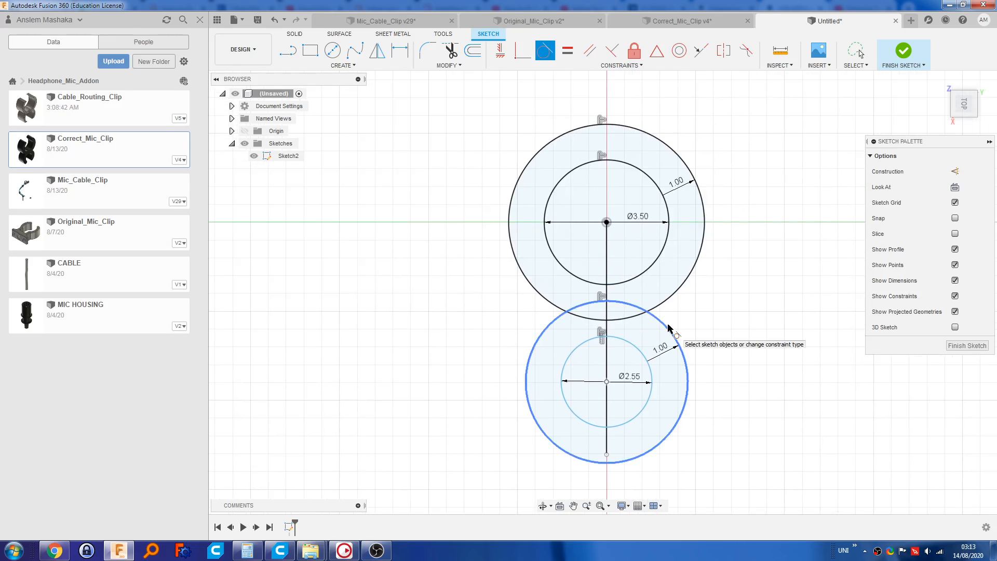
click(668, 330)
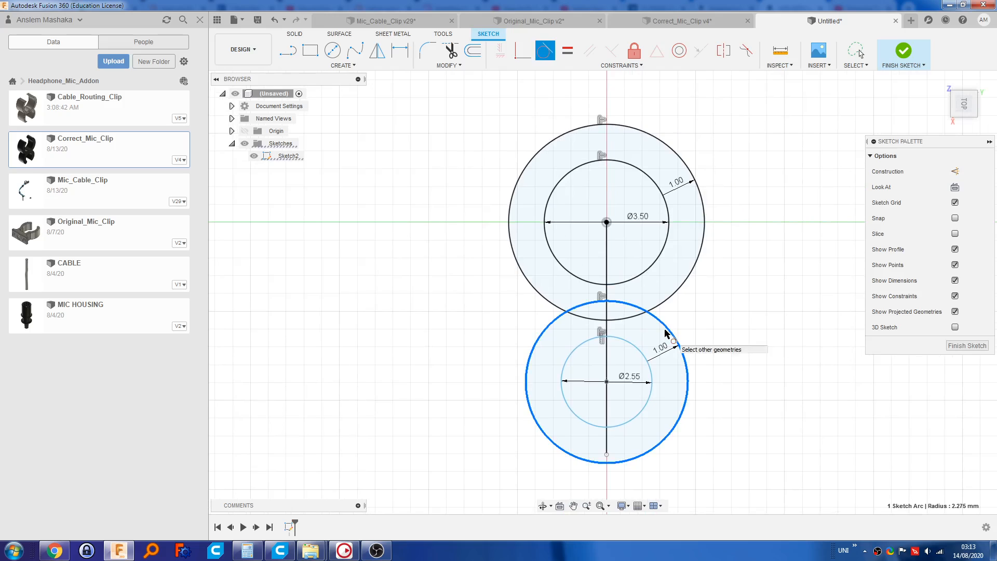
click(632, 285)
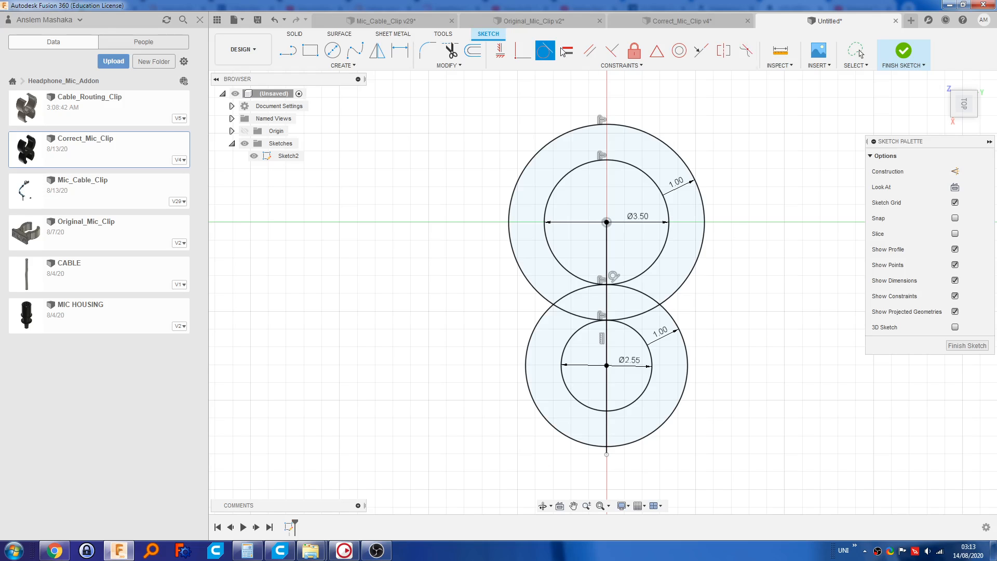
click(856, 52)
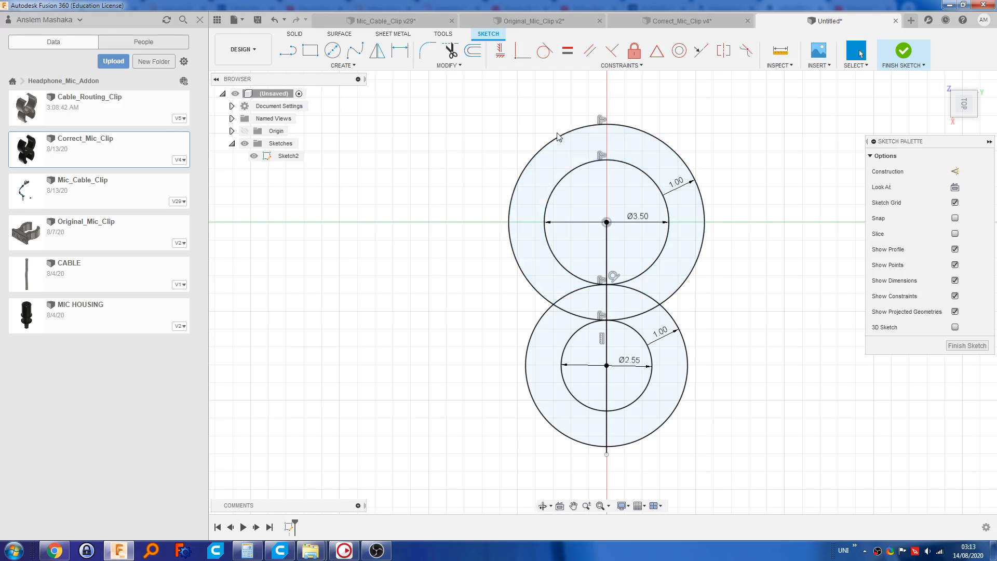
Step: Set the diameter of the inner circle at the origin to 50 mm and check how the sketch adapts
middle_drag(745, 208, 737, 213)
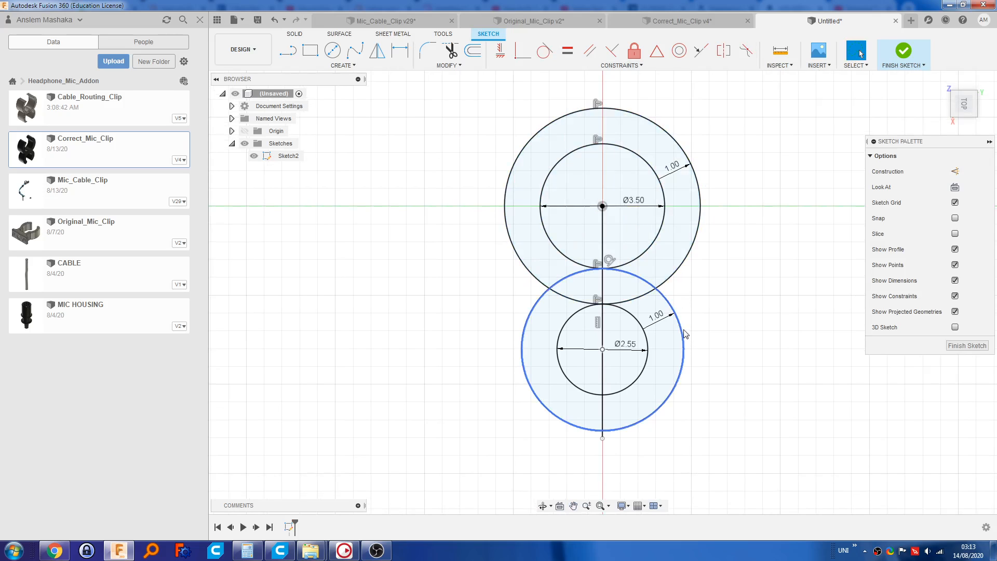
double_click(636, 203)
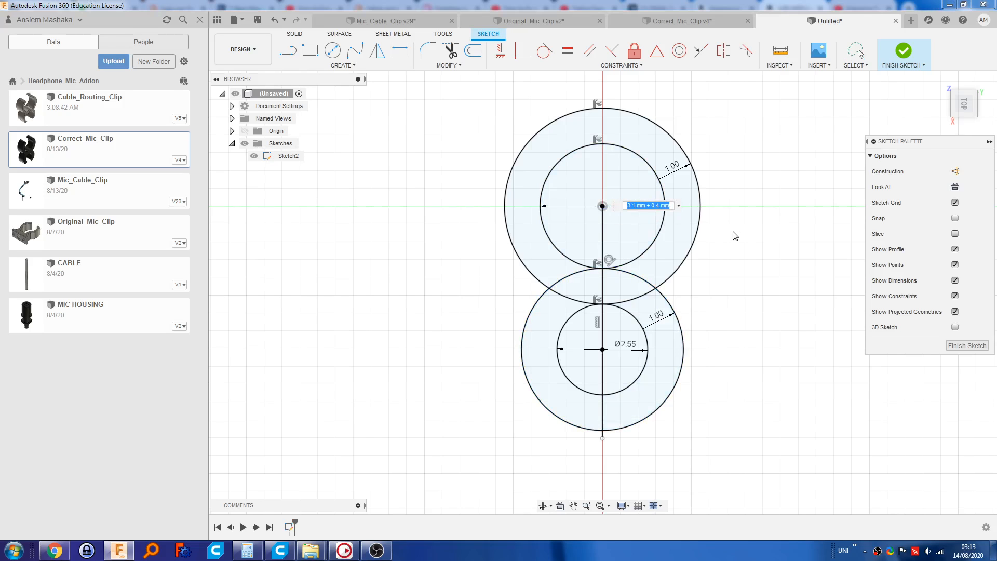
text(50)
key(Return)
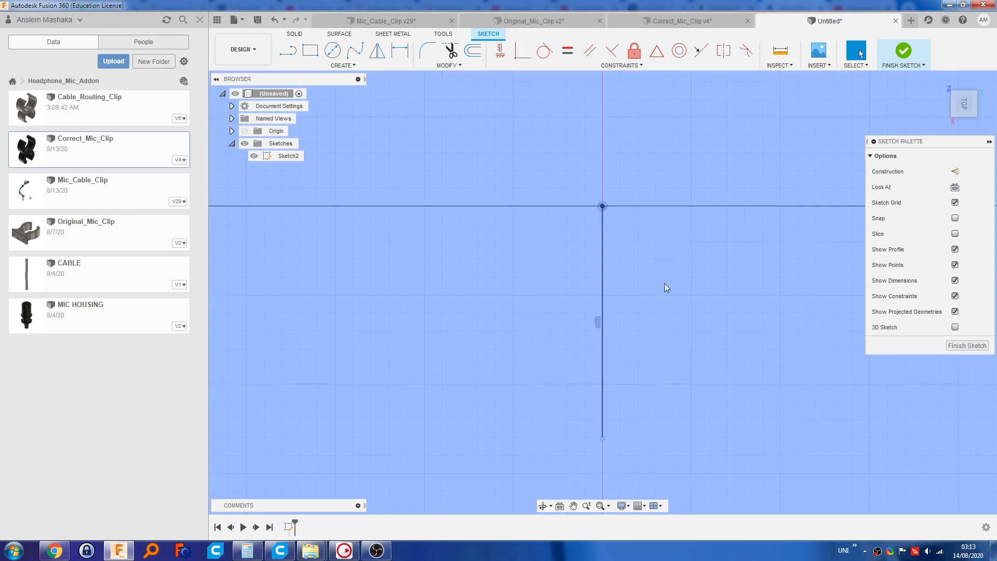
scroll(665, 282, down, 10)
scroll(641, 263, up, 10)
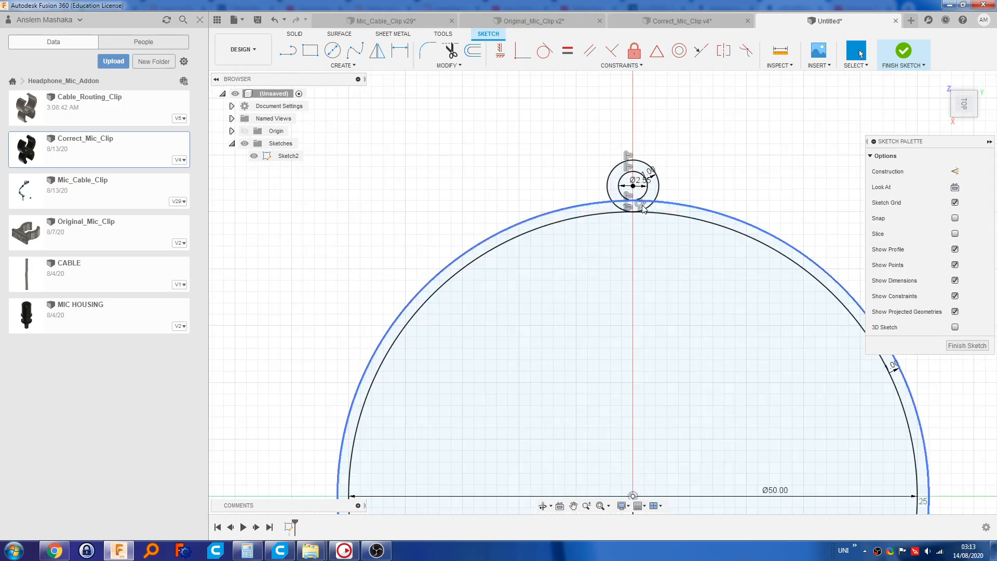
Step: Inspect the enlarged rings and undo the 50 mm diameter change on the inner circle at the origin
scroll(646, 273, down, 5)
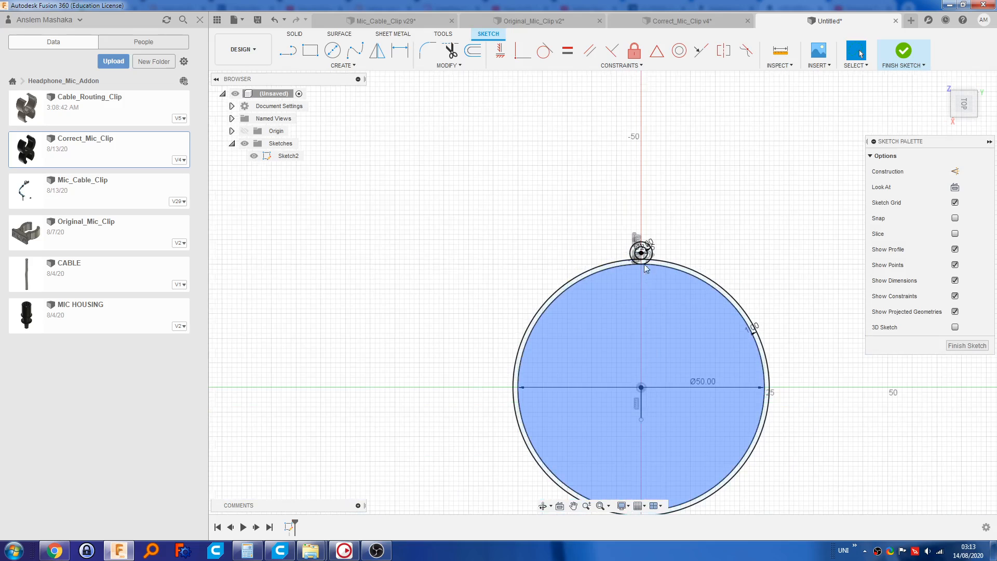
scroll(647, 262, up, 8)
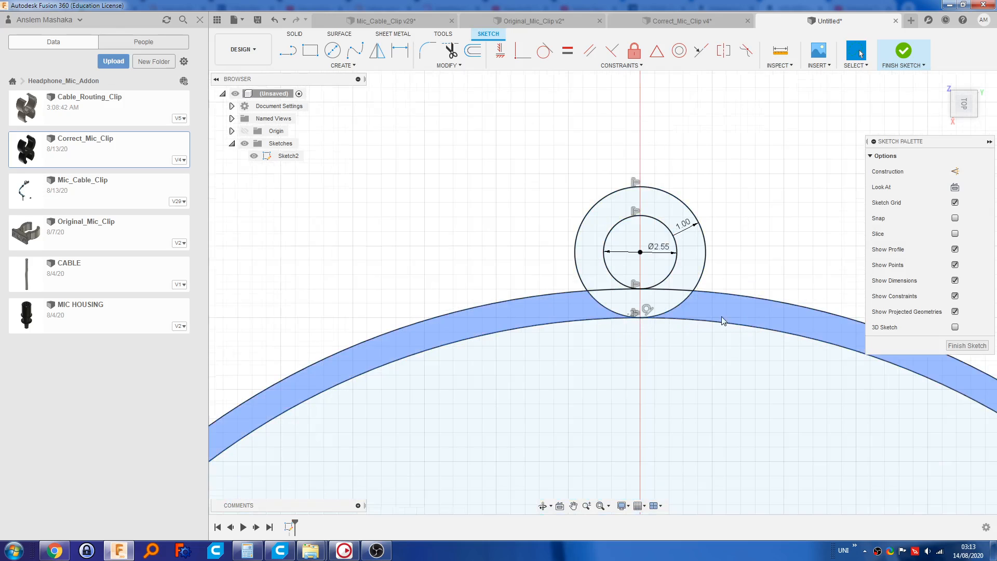
scroll(719, 317, down, 5)
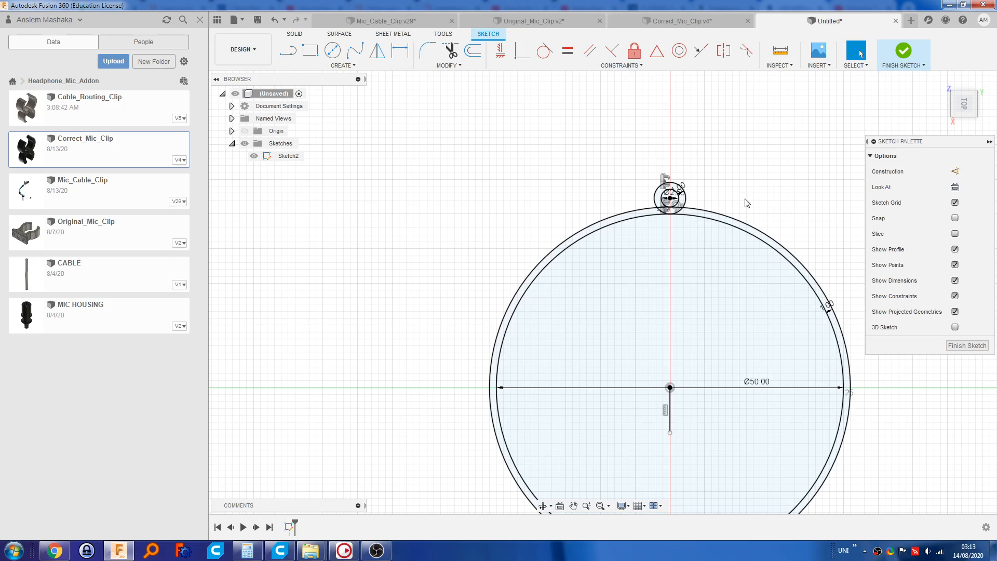
key(ctrl+z)
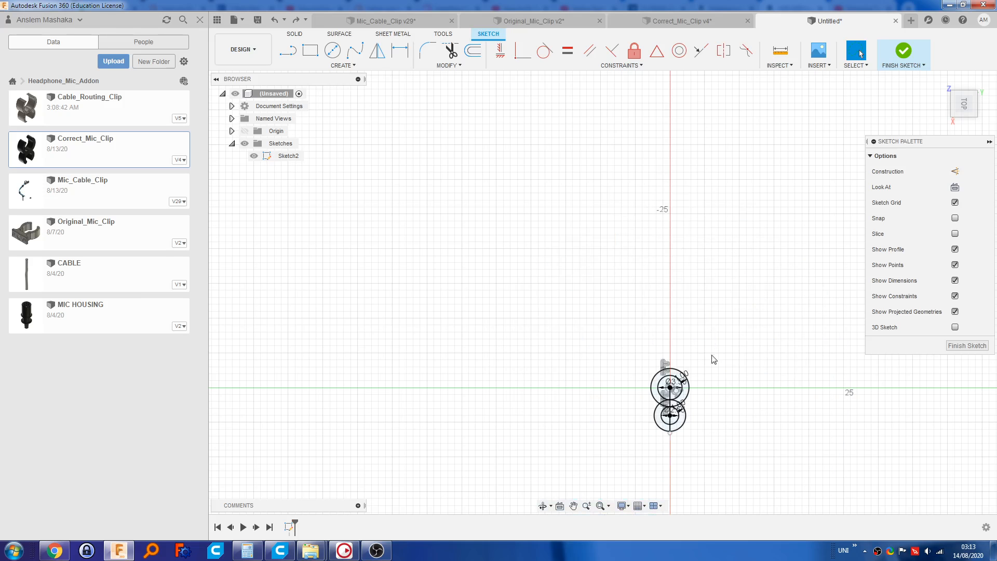
middle_drag(712, 356, 661, 187)
scroll(617, 195, up, 4)
scroll(618, 195, up, 3)
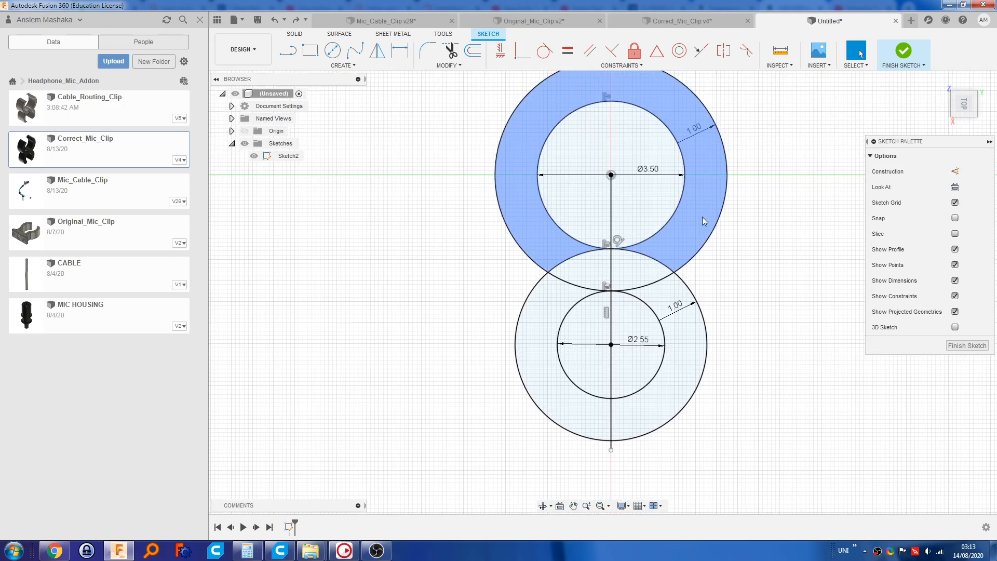
Step: Examine the ring profiles of the upper and lower circle pairs by selecting one region of each and clearing the selection
scroll(702, 217, down, 4)
scroll(701, 221, up, 4)
click(703, 227)
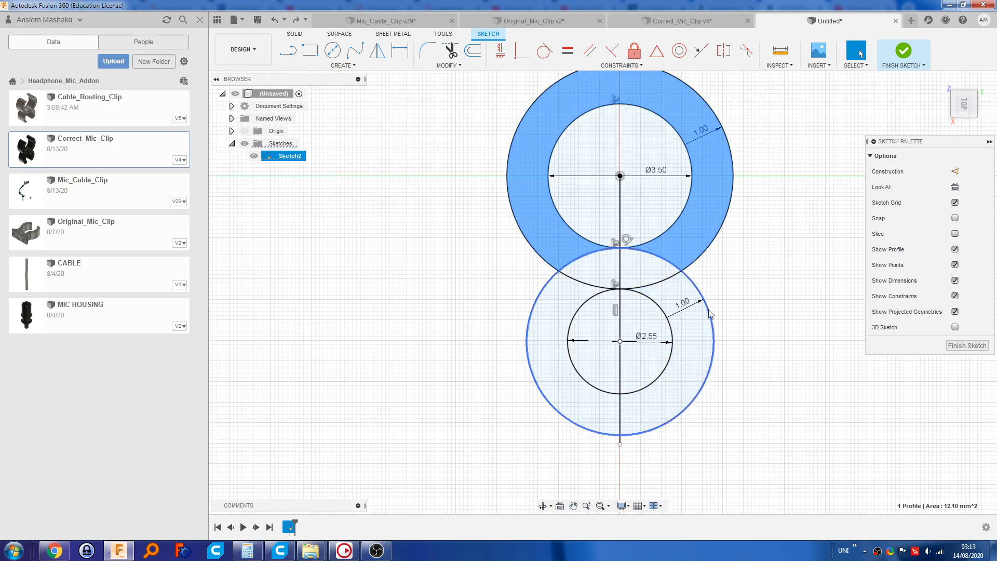
click(698, 335)
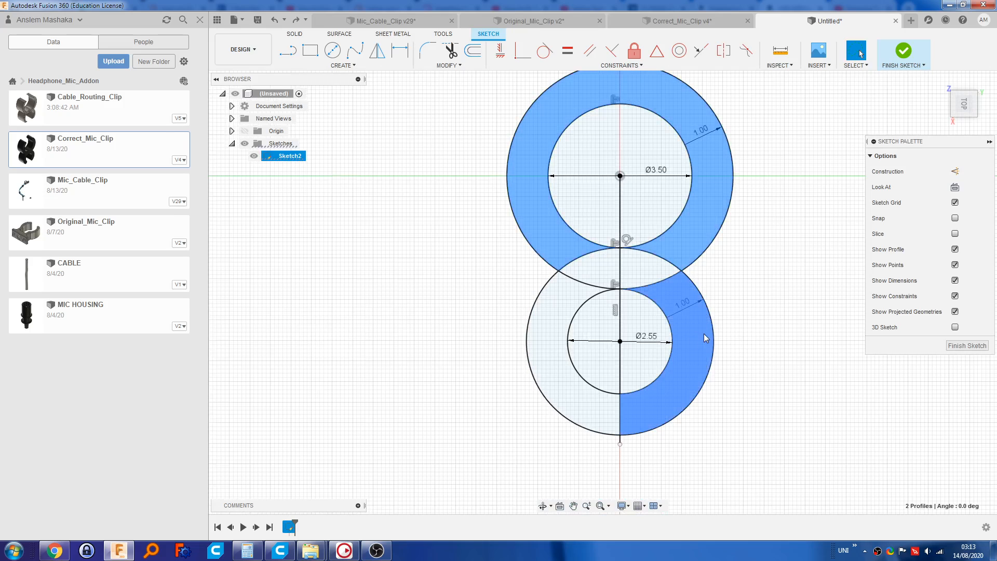
click(760, 270)
middle_drag(752, 172, 742, 257)
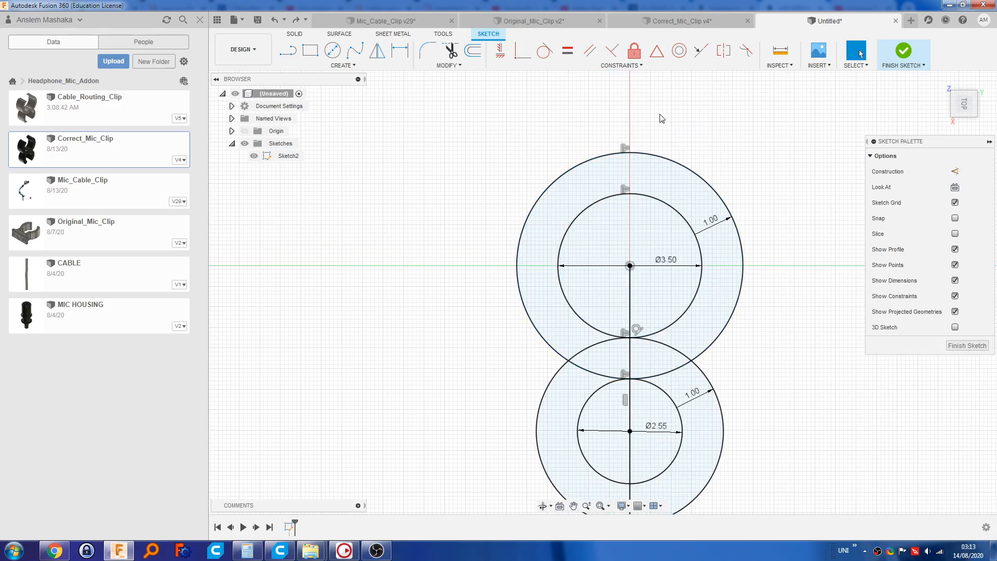
click(643, 299)
middle_drag(627, 195, 631, 256)
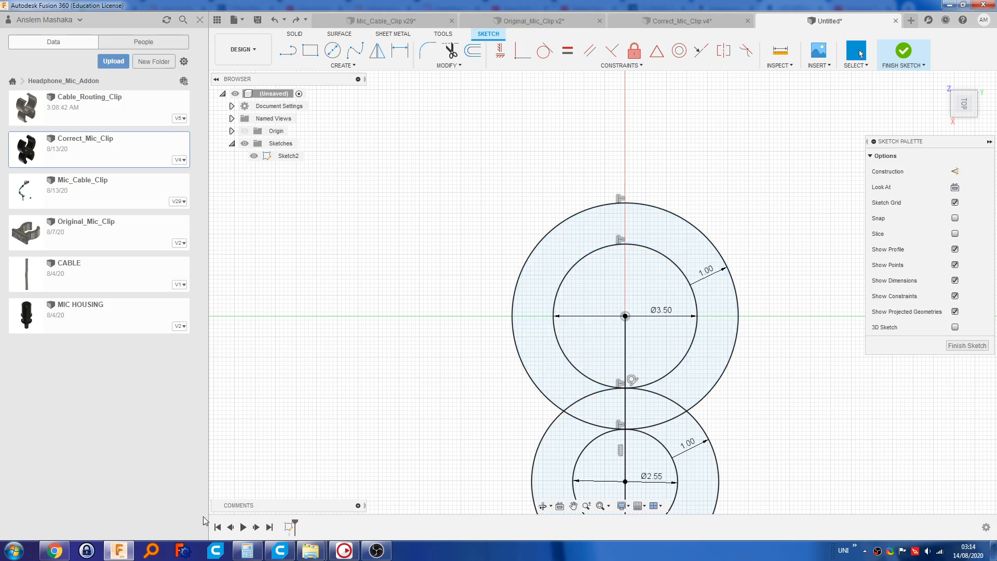
Step: Switch to Calculator, work out 60% of the upper inner diameter as 3.5 / 100 * 60, and return to the sketch
click(248, 550)
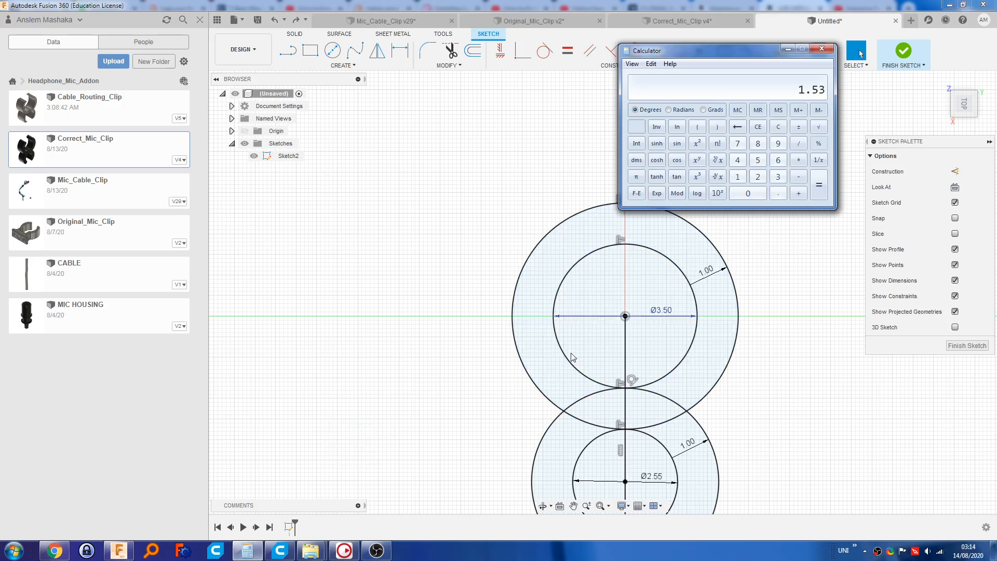
click(776, 127)
click(778, 177)
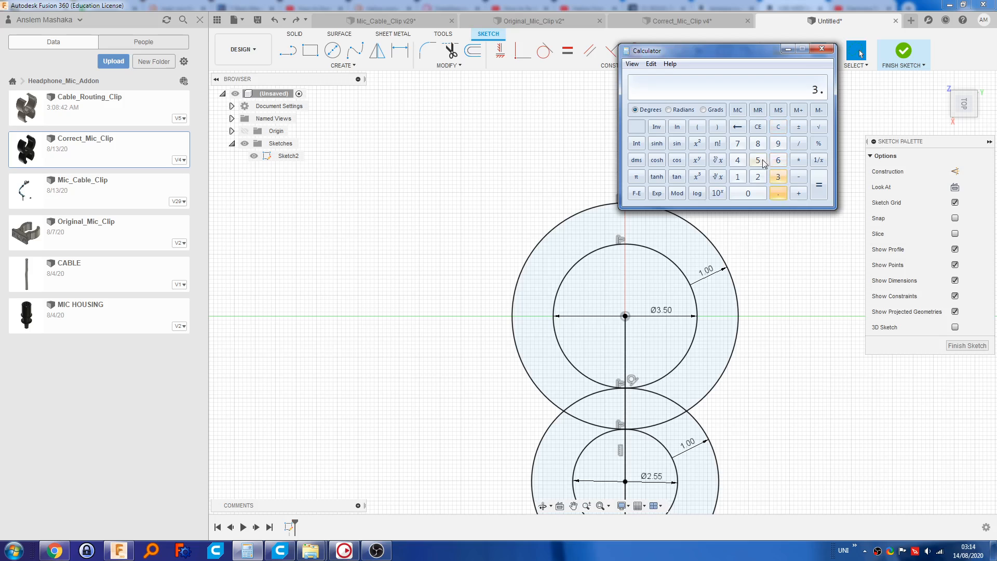
click(763, 162)
click(798, 144)
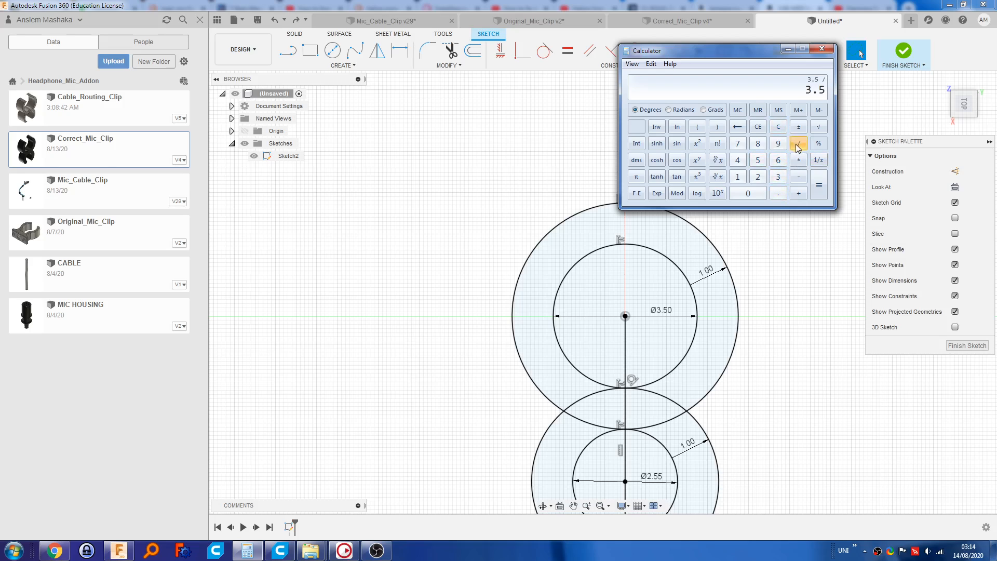
click(737, 176)
click(747, 193)
click(748, 193)
click(816, 182)
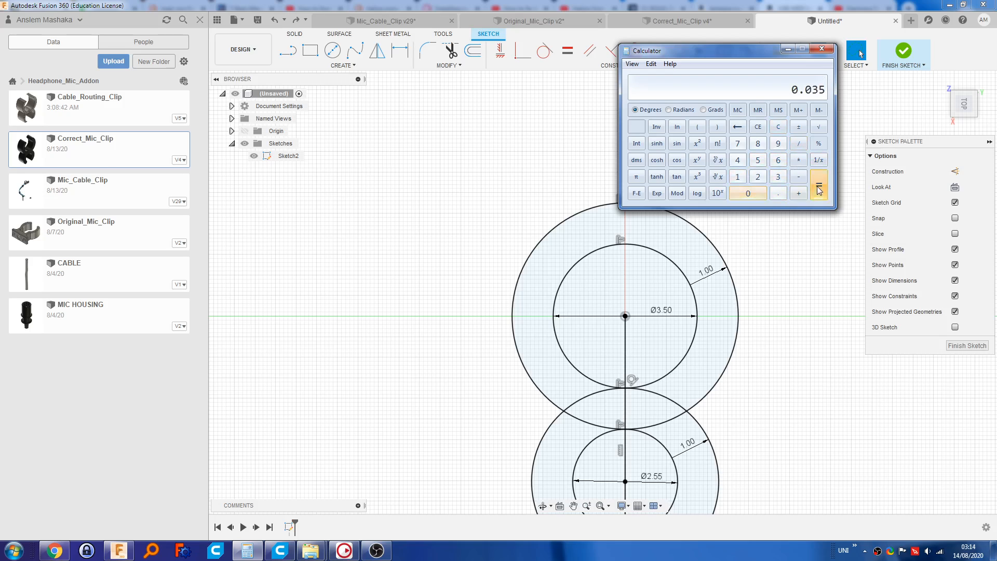
click(798, 160)
click(779, 161)
click(747, 193)
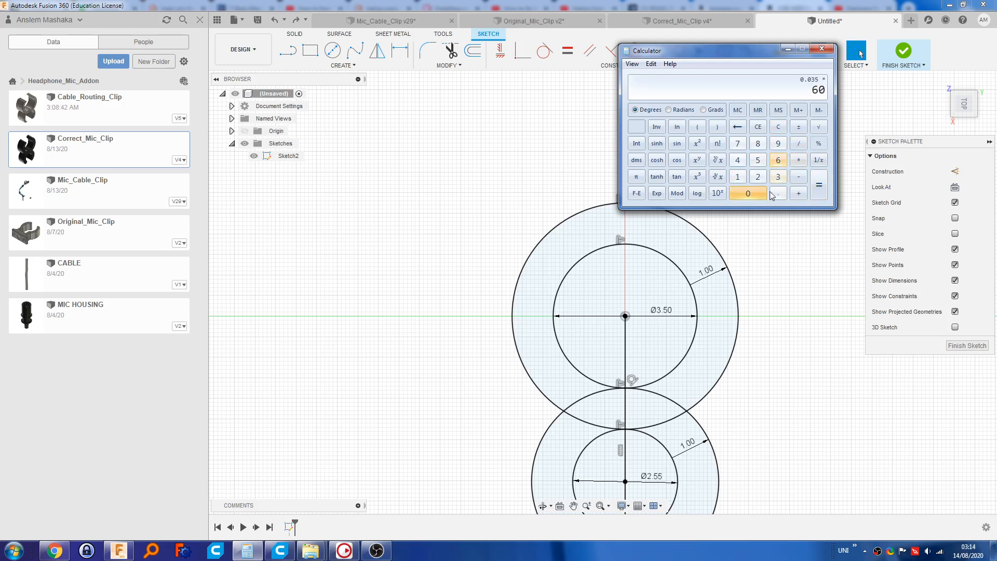
click(818, 185)
click(787, 49)
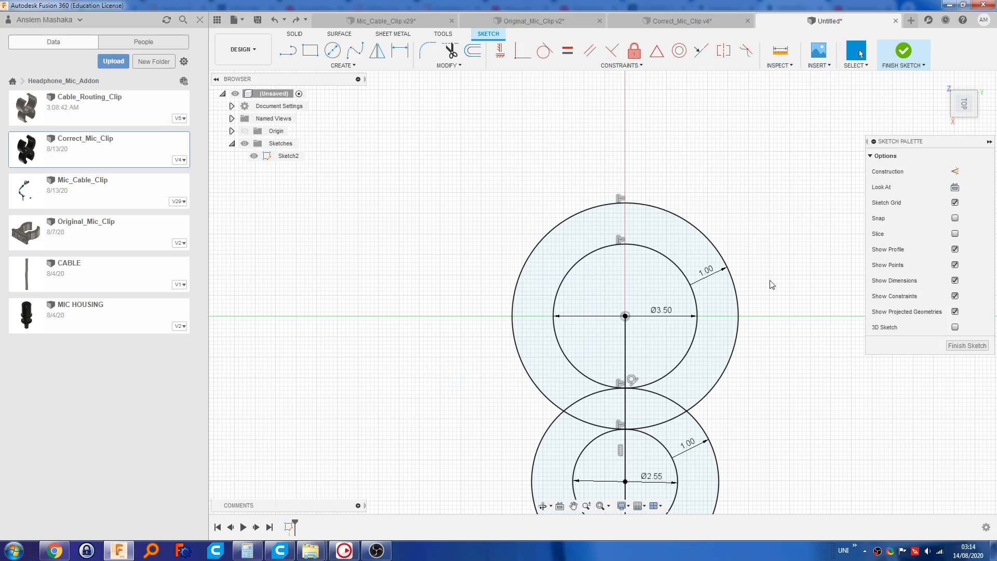
Step: Draw a vertical line from the origin upward, extending beyond the upper outer circle
key(l)
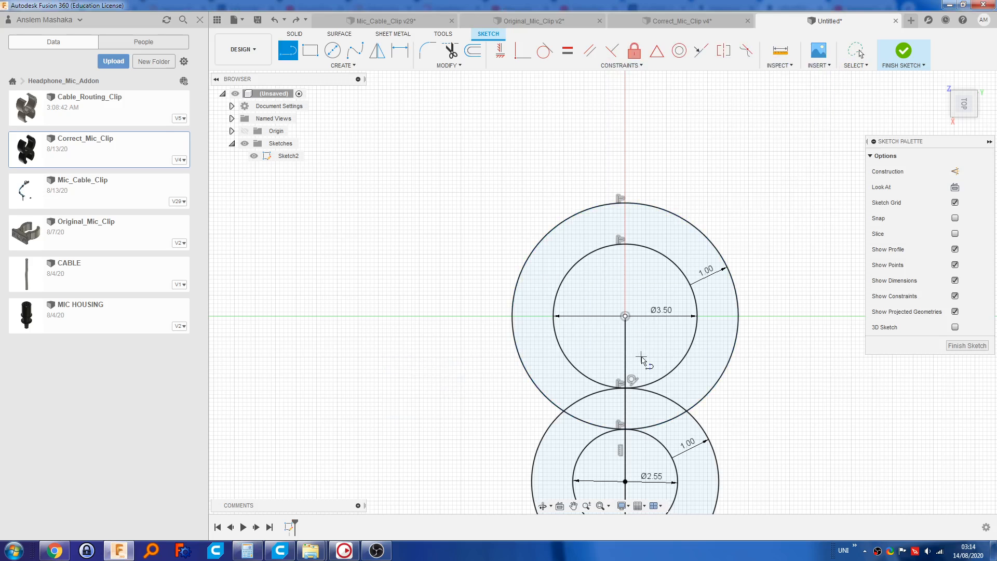
scroll(649, 383, down, 1)
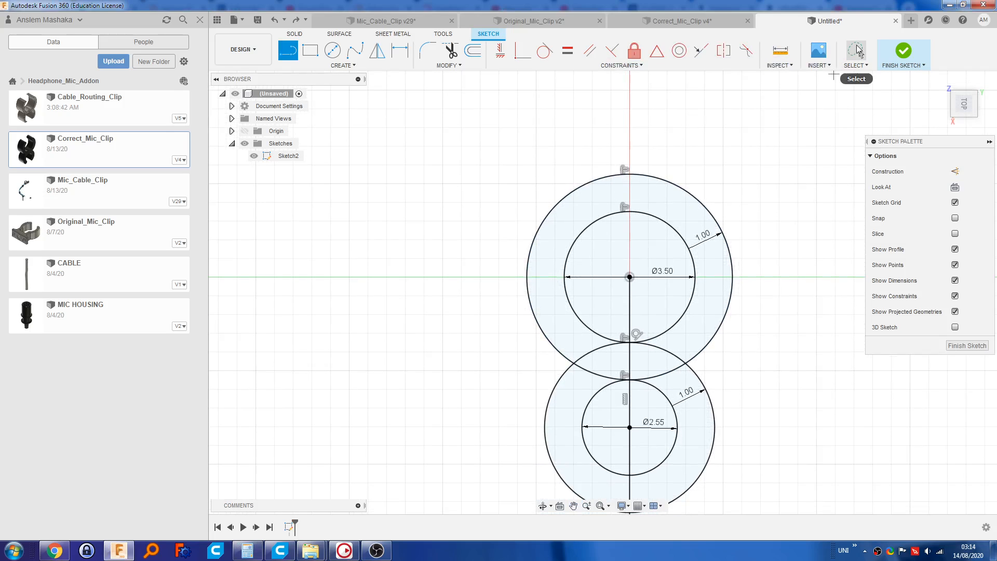
click(630, 276)
middle_drag(638, 175, 637, 217)
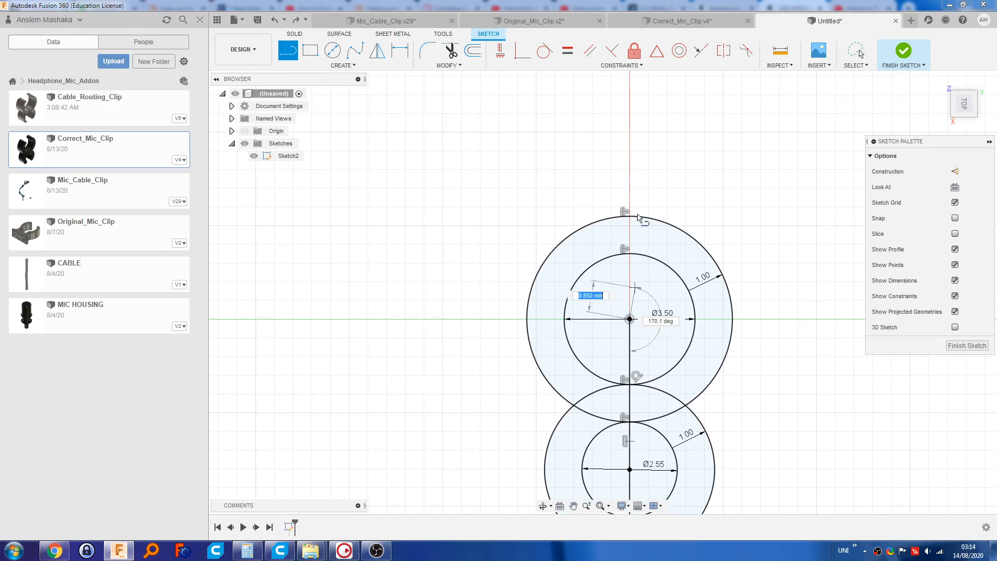
key(Escape)
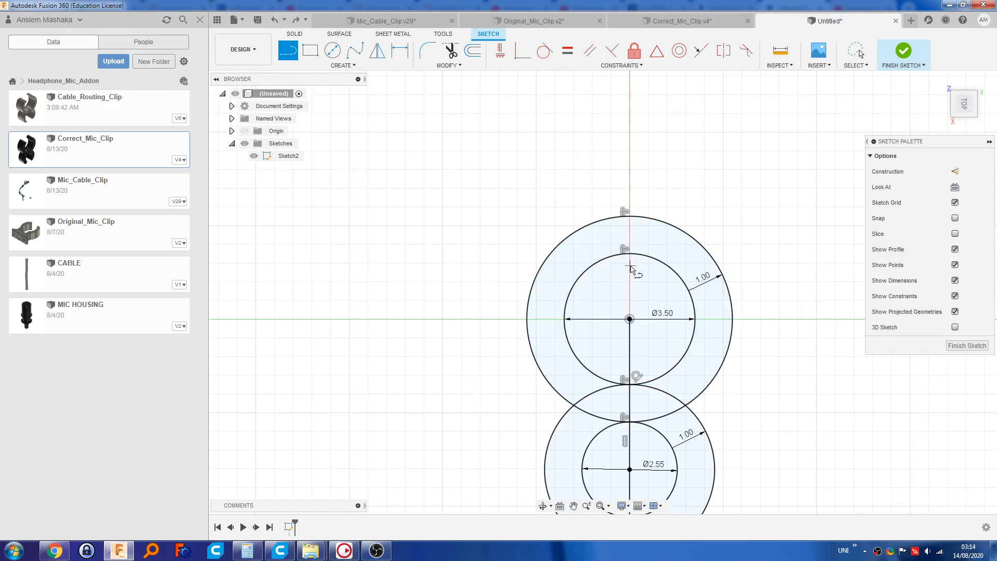
click(629, 318)
click(630, 119)
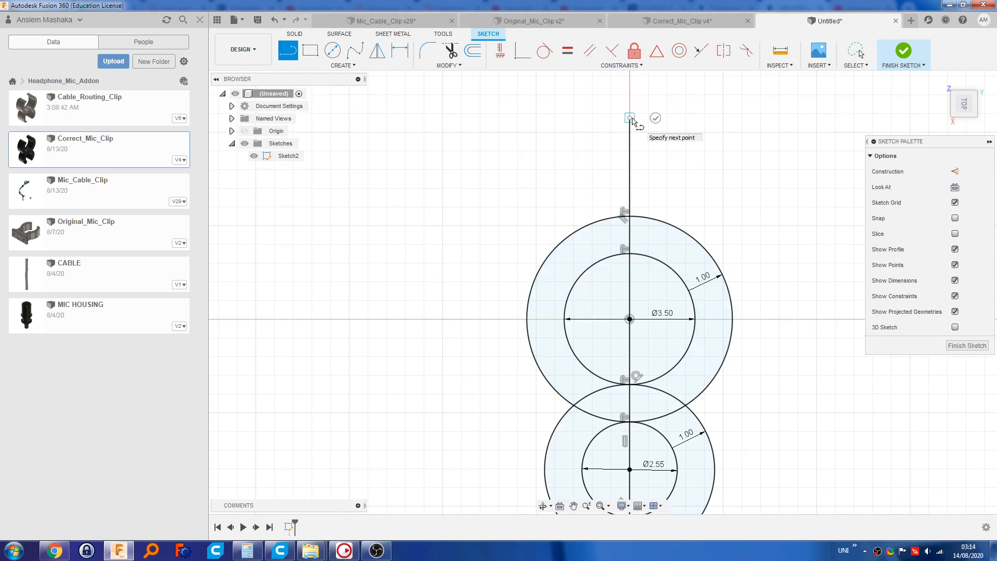
click(656, 118)
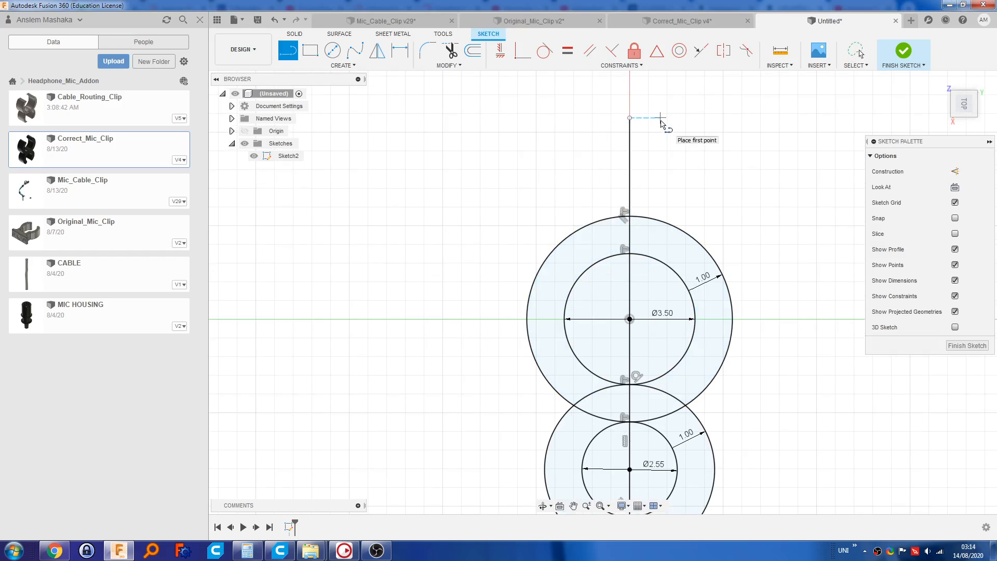
Step: Offset the upper vertical line to its right by 2.1/2 mm
key(o)
click(629, 166)
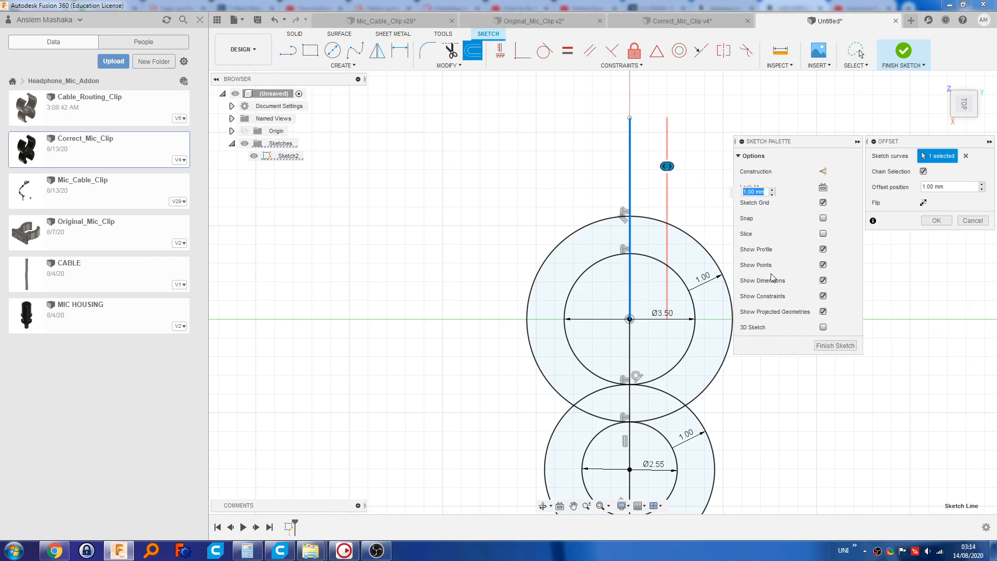
text(2.1/2)
key(Return)
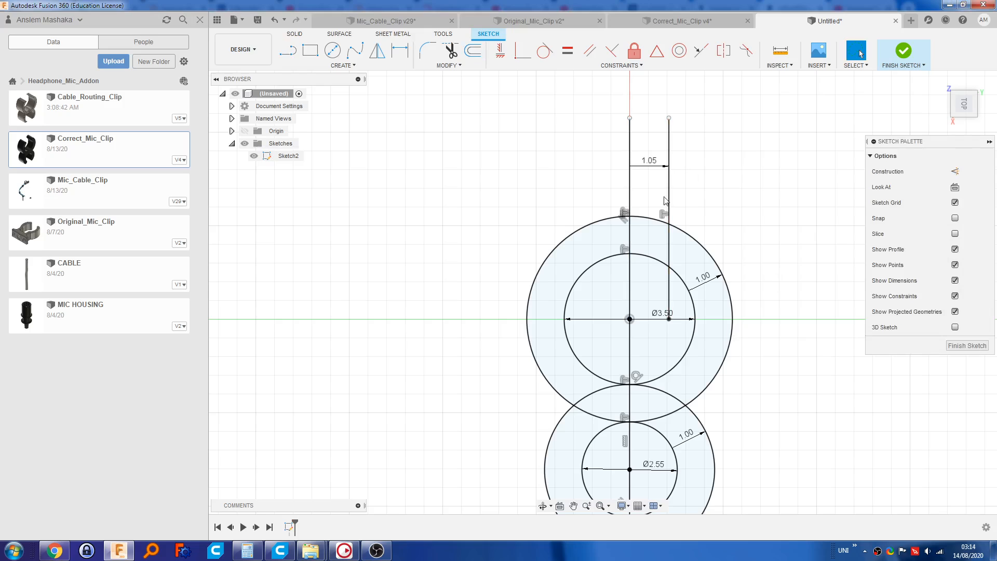
Step: Offset the same centre line to its other side by -d17, linking it to the first offset
middle_drag(699, 194, 706, 191)
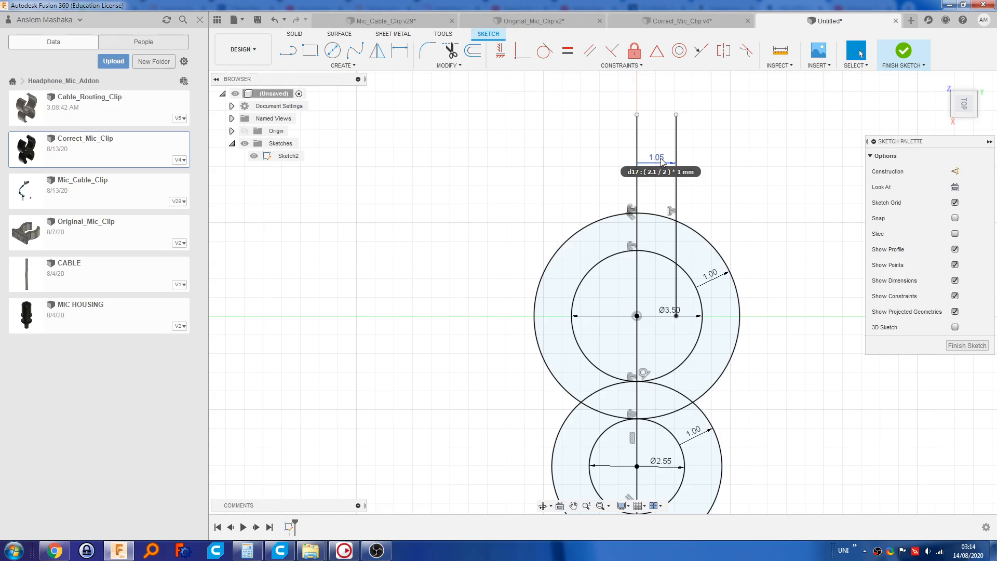
key(o)
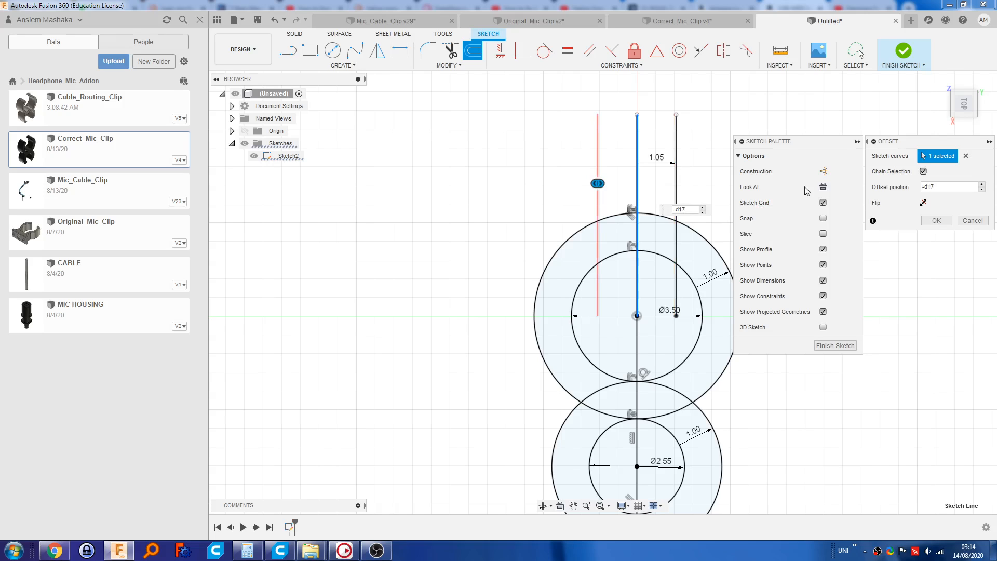
click(936, 220)
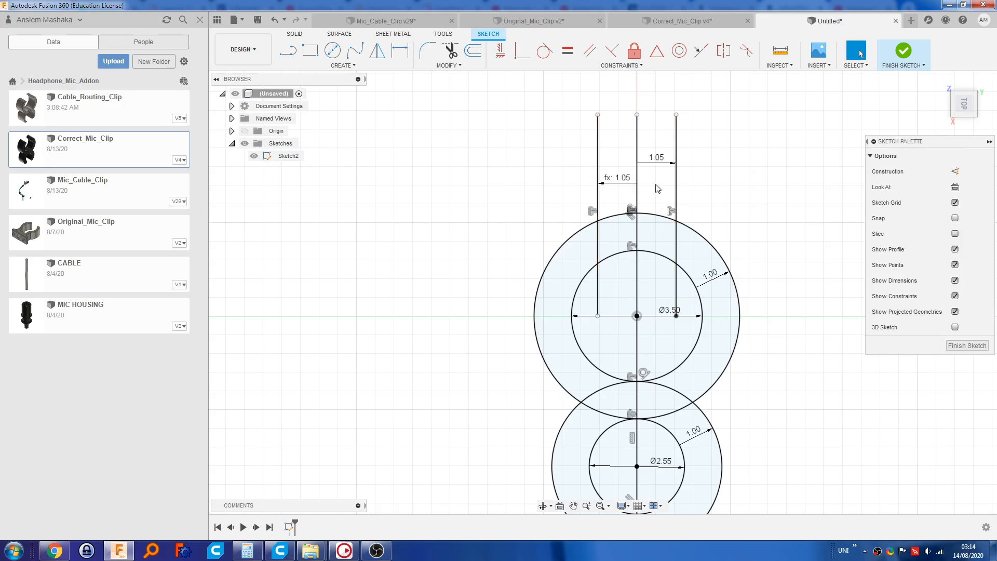
Step: Test the linked offsets by changing the first offset dimension to 1.30 mm, and undo the change
double_click(656, 158)
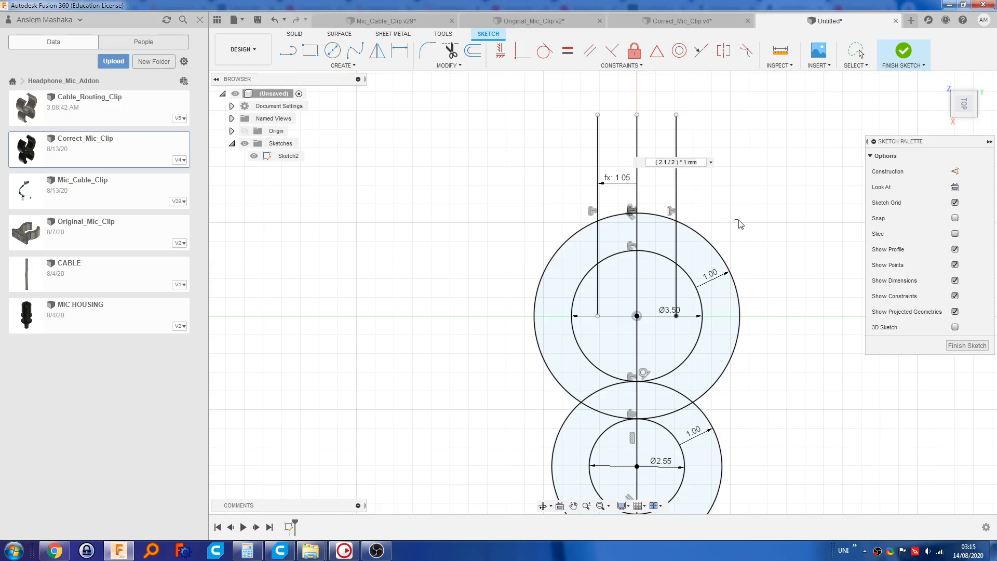
click(666, 162)
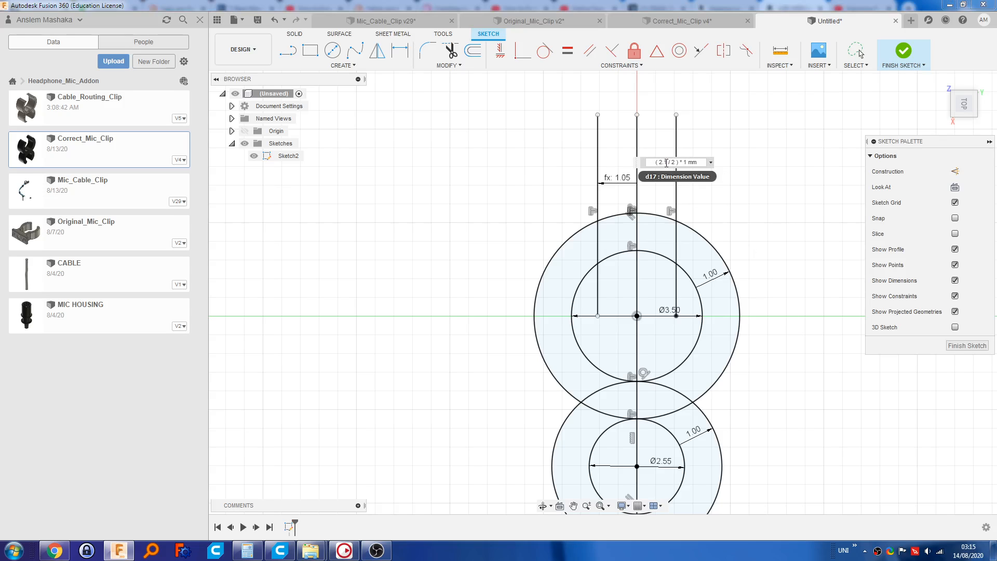
key(Return)
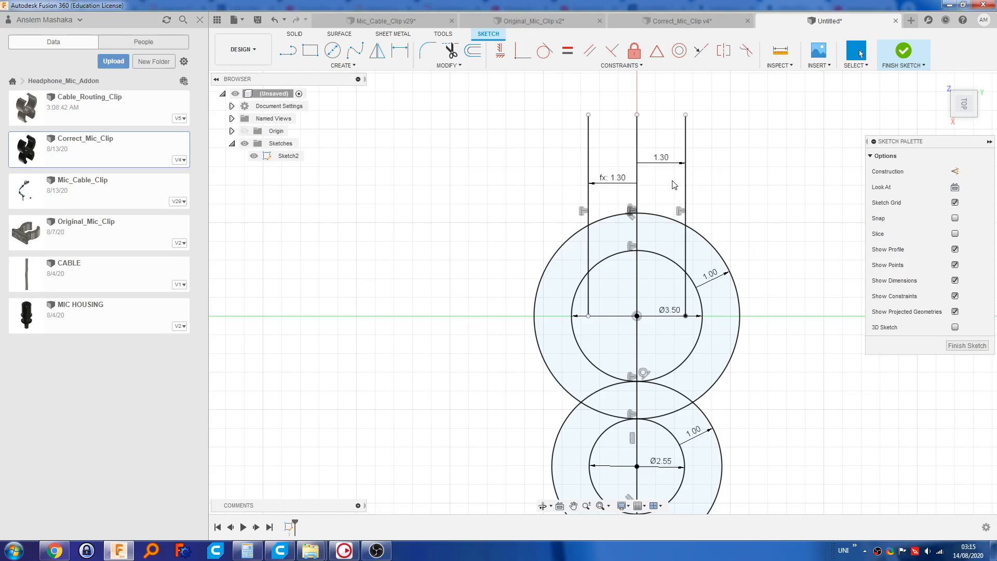
key(ctrl+z)
Step: Switch to Calculator, work out 60% of the lower inner diameter as 2.55 / 100 * 60, and return to the sketch
middle_drag(718, 222, 711, 129)
middle_drag(655, 387, 649, 299)
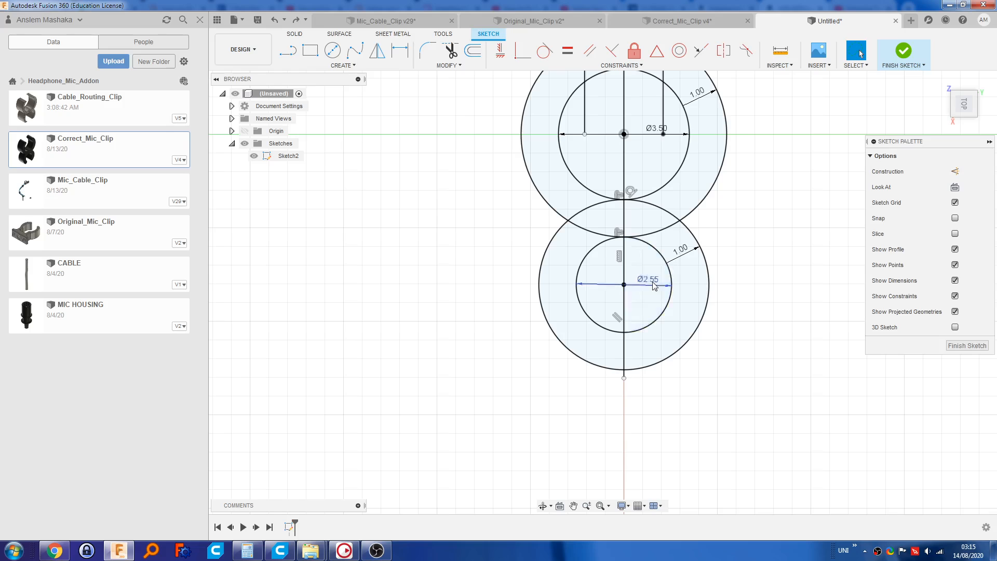
click(248, 551)
click(777, 129)
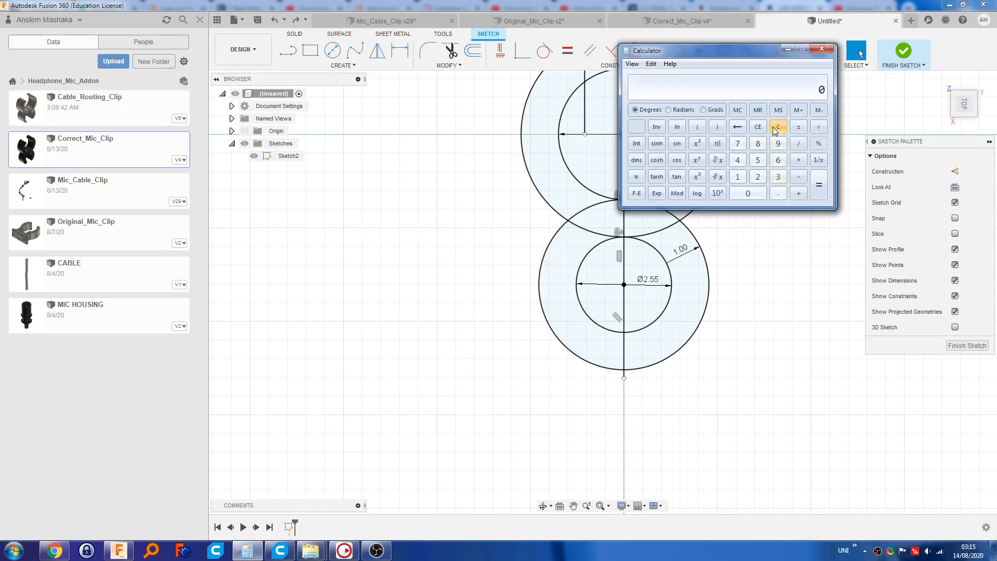
click(758, 176)
click(778, 193)
click(758, 160)
click(757, 160)
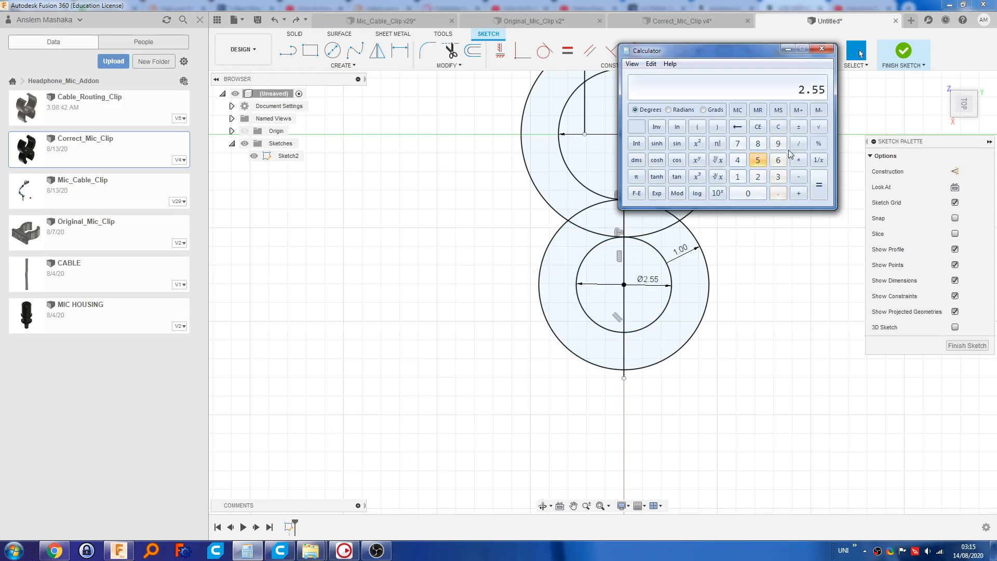
click(798, 143)
click(738, 176)
click(748, 193)
click(747, 193)
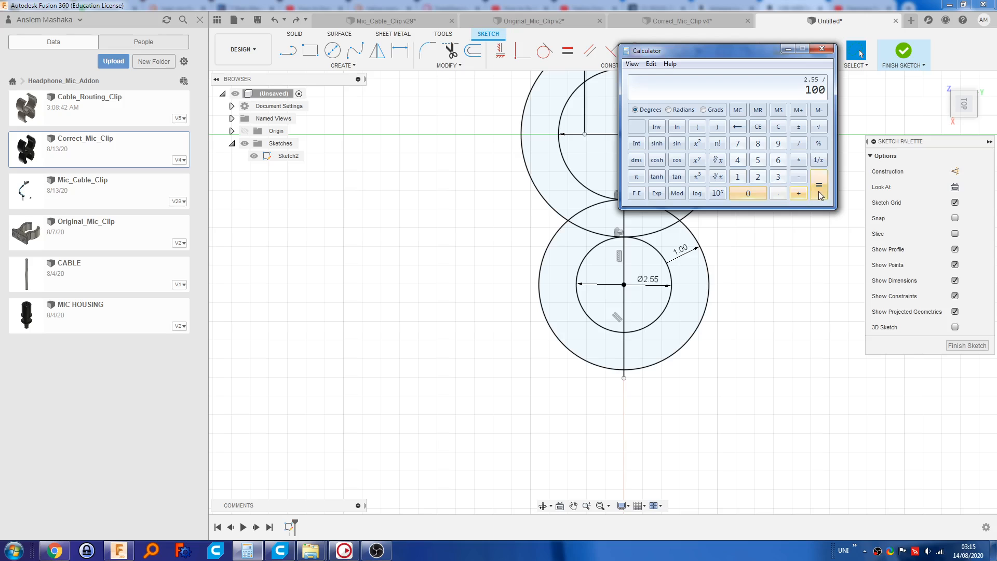
click(819, 185)
click(798, 160)
click(778, 160)
click(748, 193)
click(819, 184)
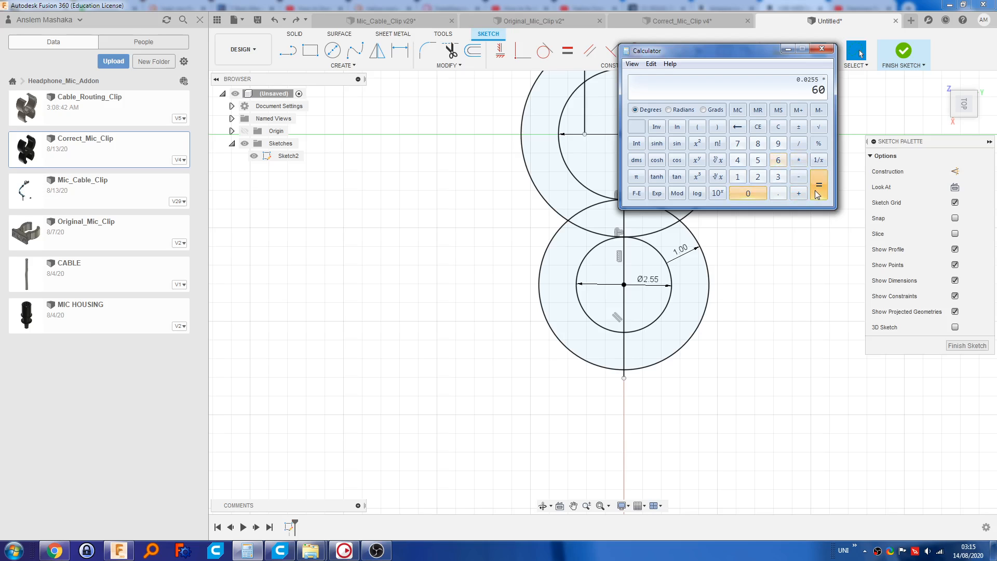
click(787, 51)
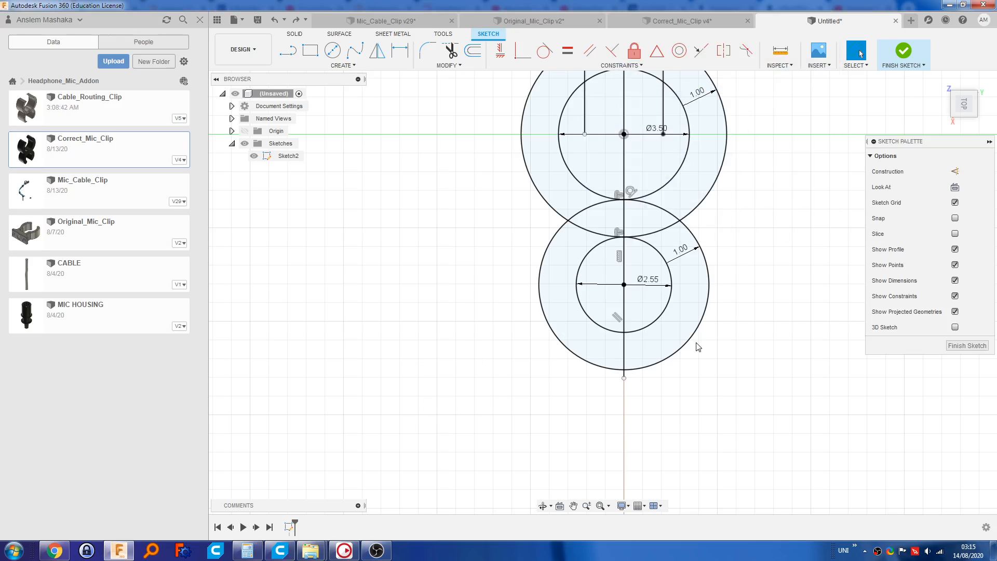
Step: Draw a vertical line from the lower ring's centre straight down past its outer circle
key(l)
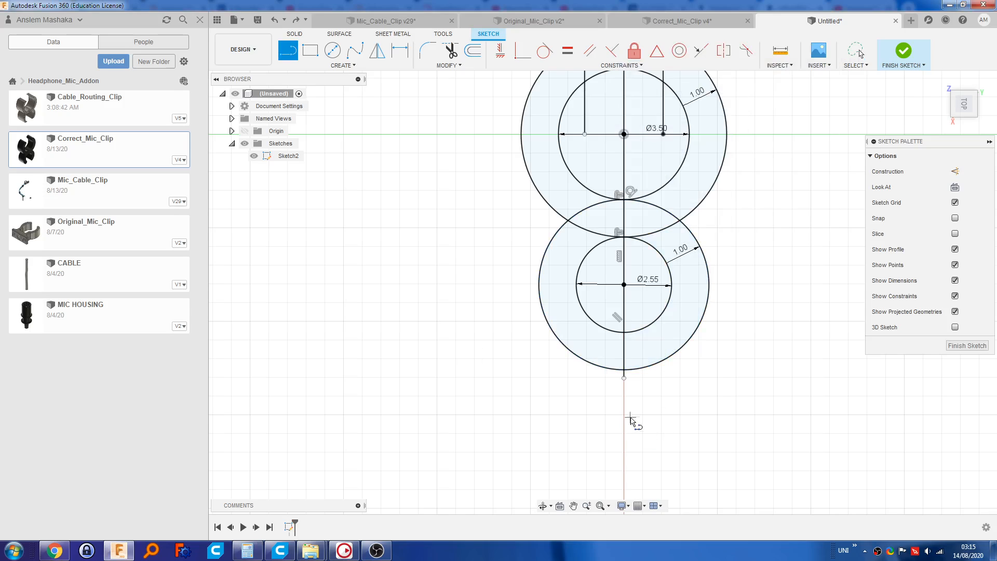
click(624, 284)
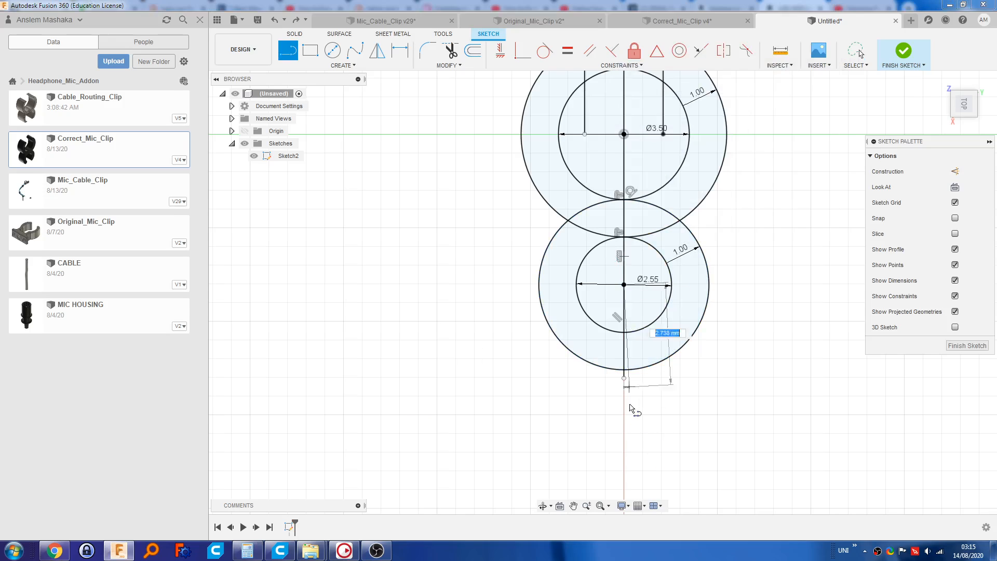
click(624, 465)
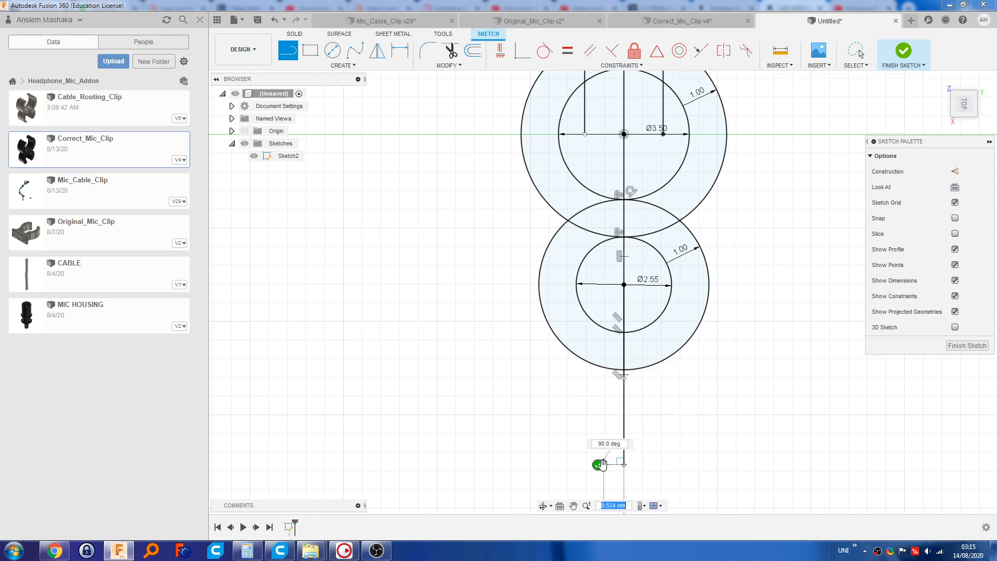
key(Escape)
Step: Offset the new lower vertical line to its left by 1.53/2 mm
key(o)
click(624, 439)
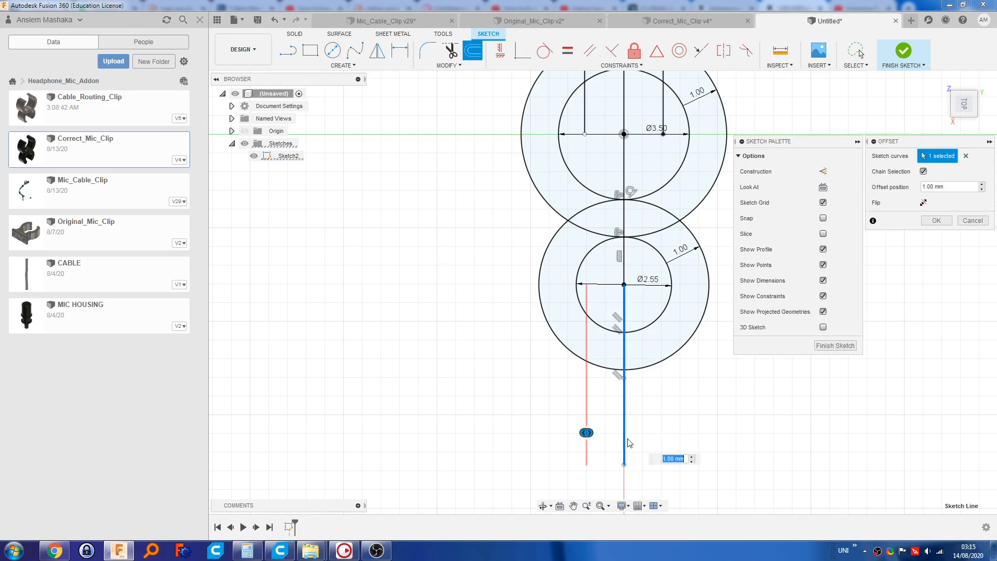
click(248, 550)
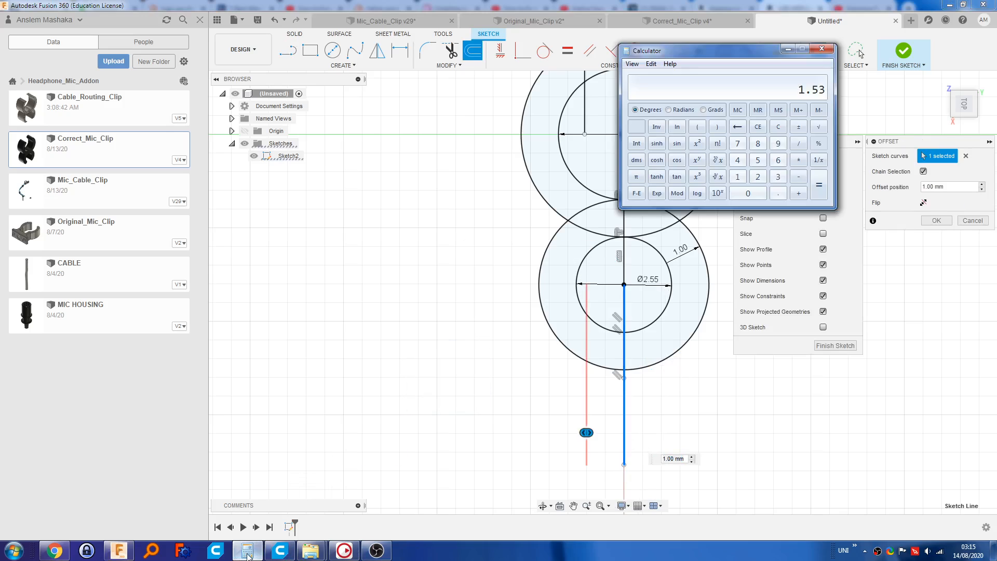
click(248, 553)
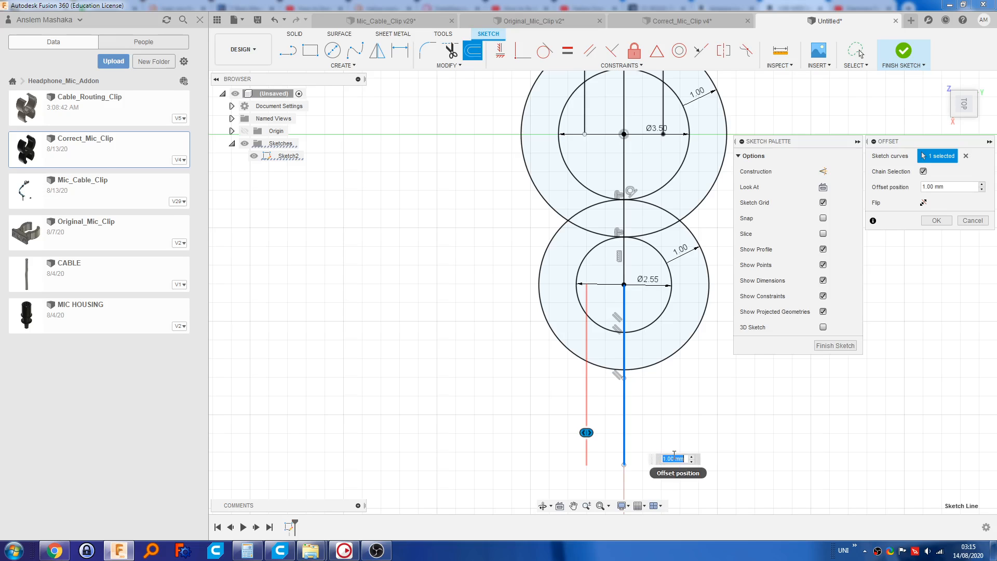
text(.53/2)
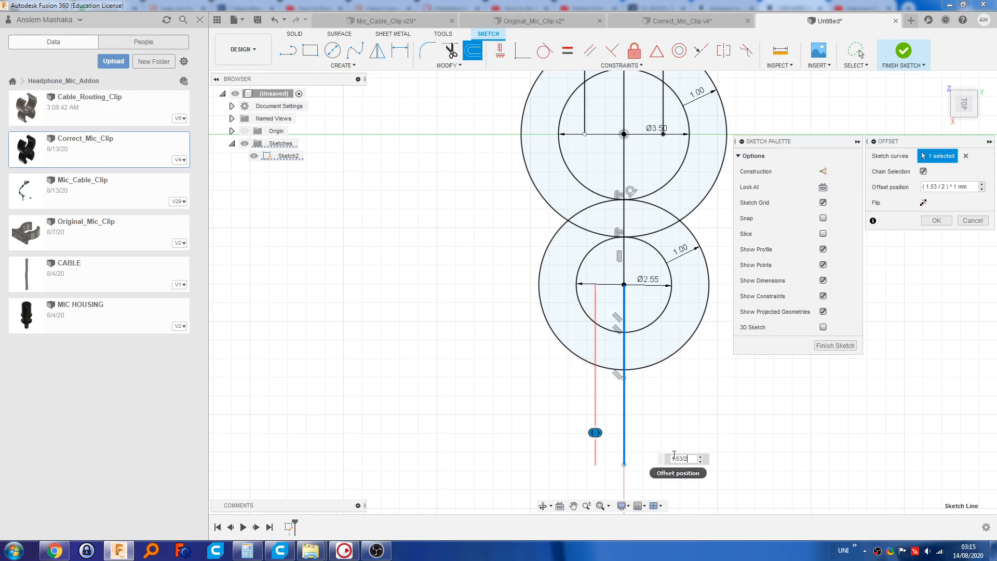
key(Return)
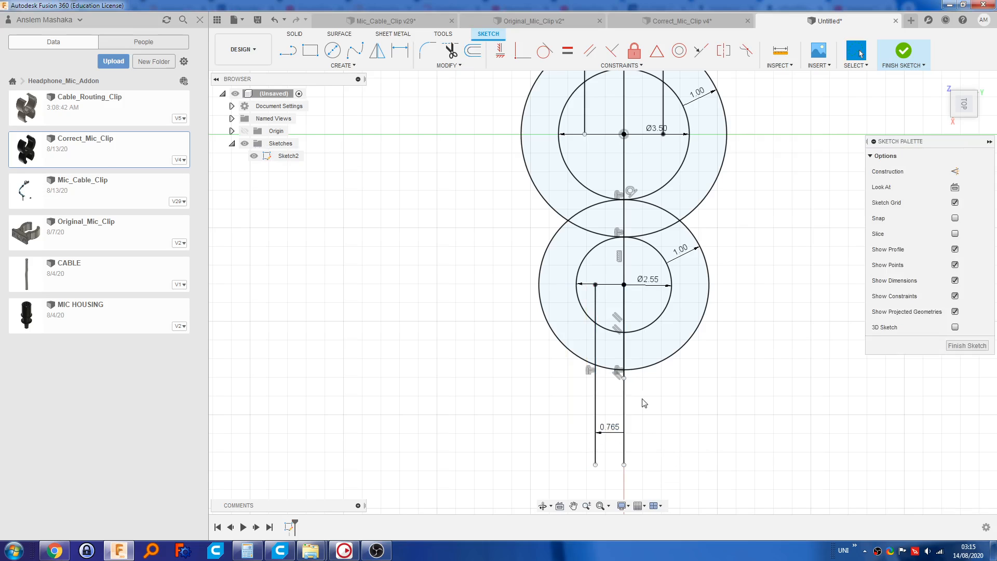
Step: Offset the same lower line to its other side, using the negative of the first offset's dimension to link them
key(o)
click(624, 413)
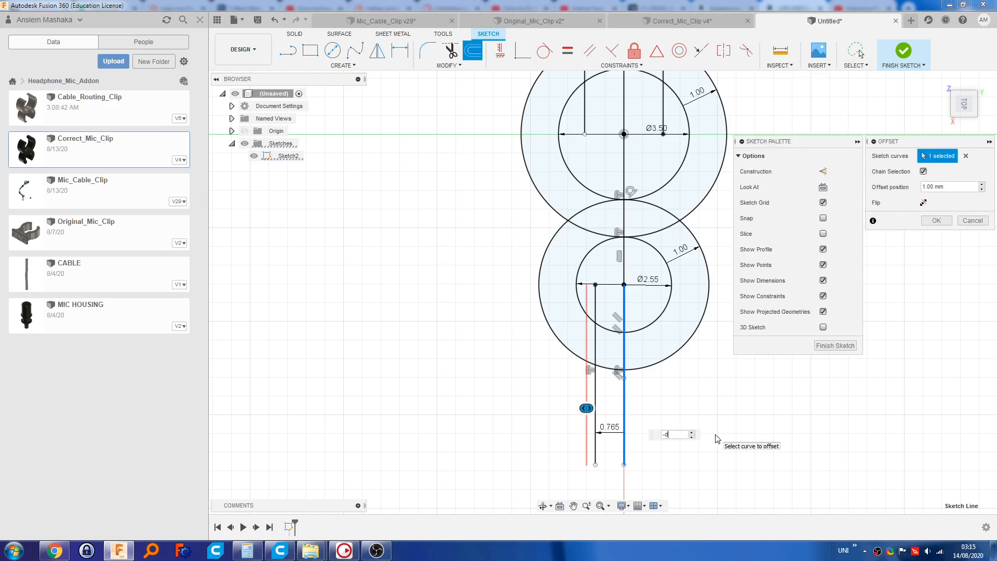
key(Return)
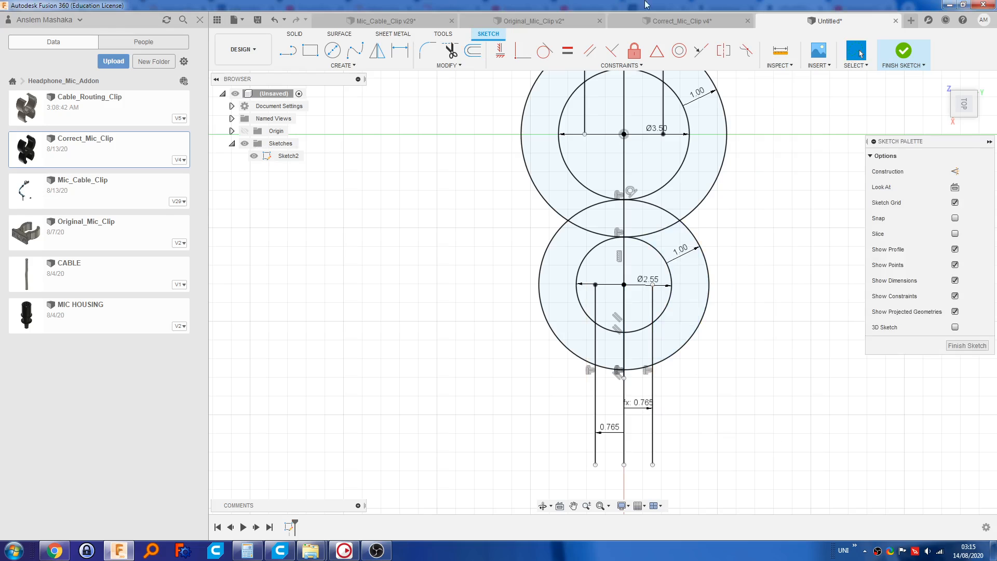
Step: Extrude both rings' wall profiles, leaving out the two opening gaps, by 3 mm as a new body
middle_drag(738, 360, 726, 395)
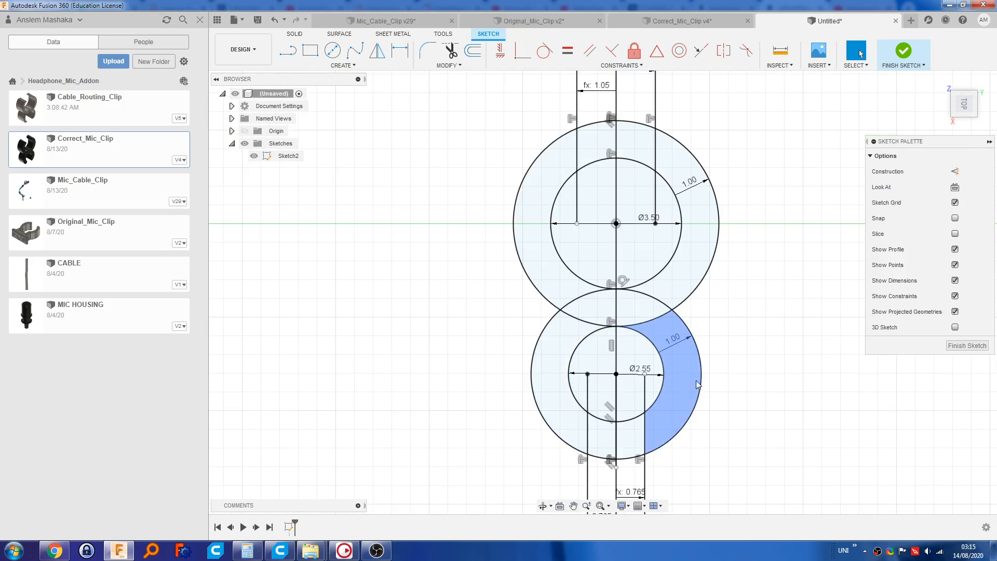
click(667, 358)
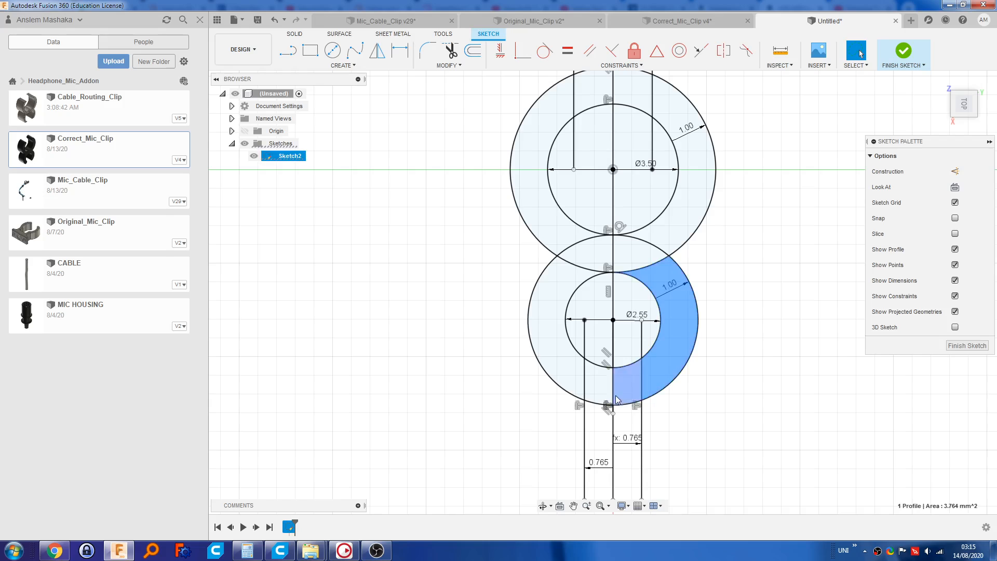
shift+click(559, 349)
shift+click(638, 252)
shift+click(686, 229)
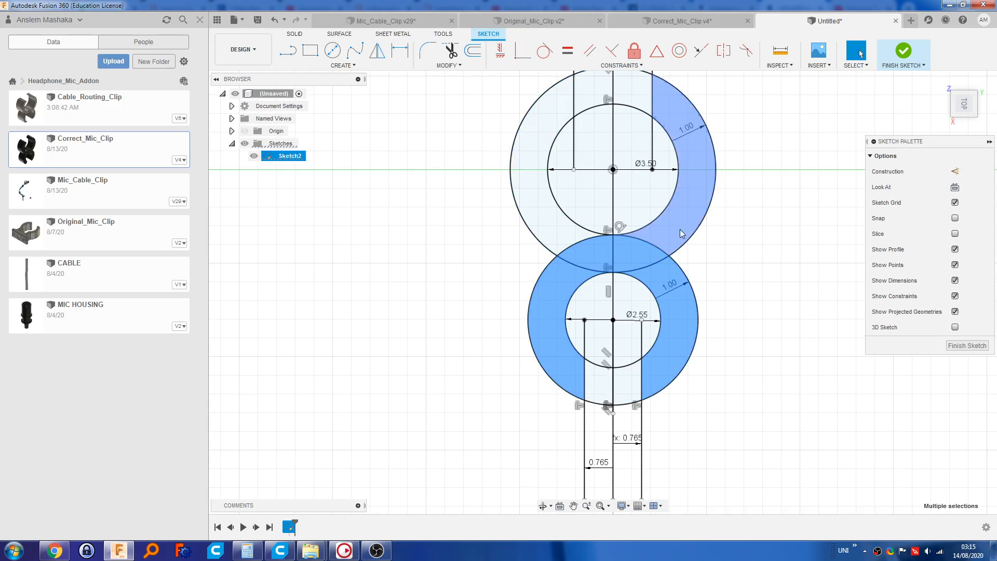
shift+click(562, 223)
scroll(729, 372, down, 3)
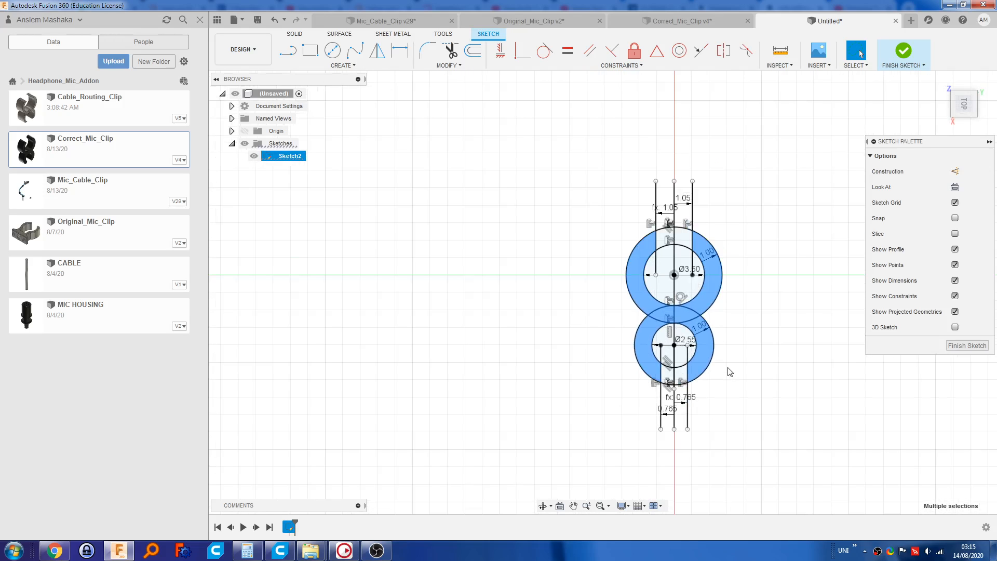
key(e)
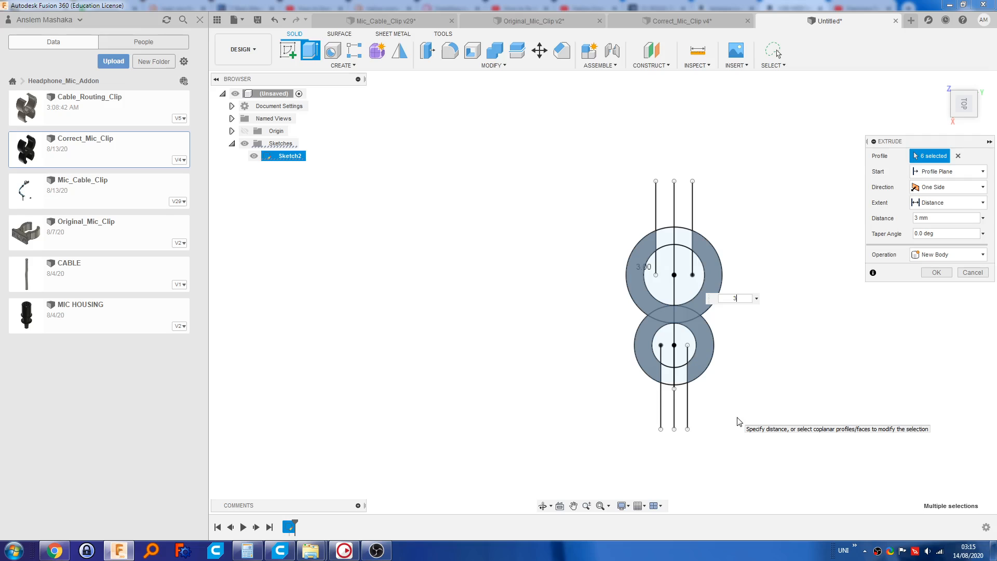
key(Return)
Step: Inspect the cut edge at the larger ring's opening, check its length, and review the sketch geometry behind it
shift+middle_drag(714, 407, 589, 278)
scroll(588, 278, up, 5)
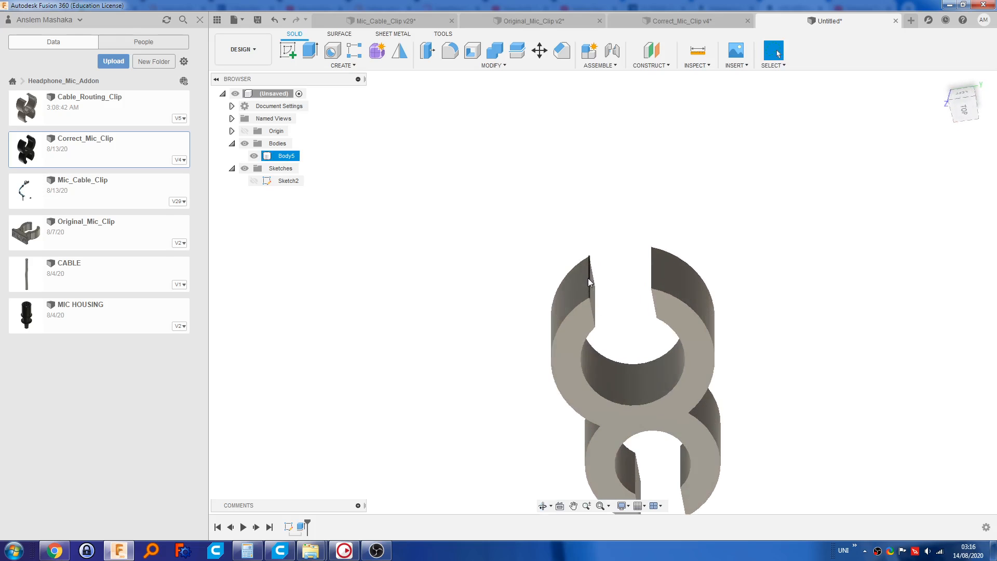
scroll(702, 333, down, 1)
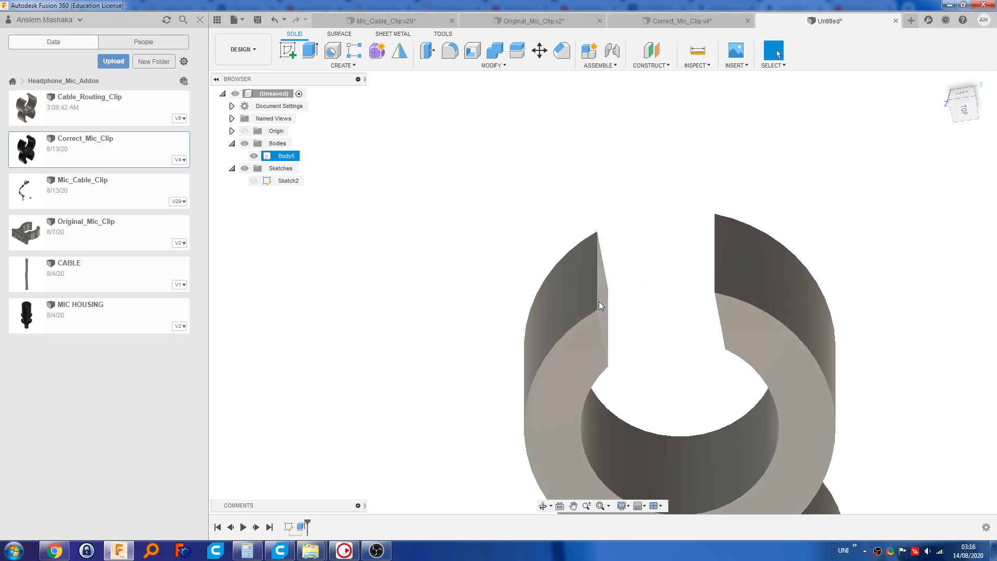
click(600, 321)
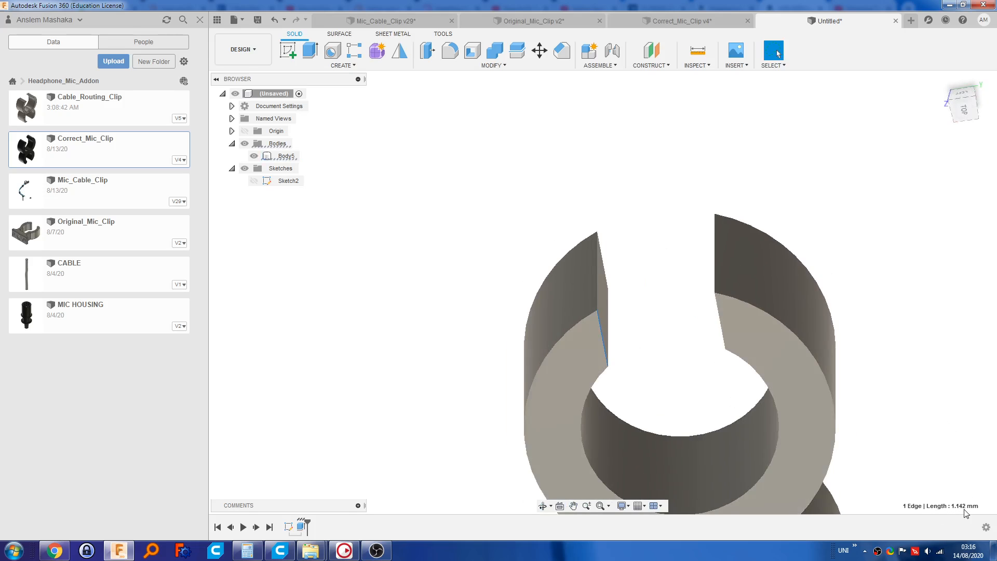
shift+middle_drag(676, 329, 690, 312)
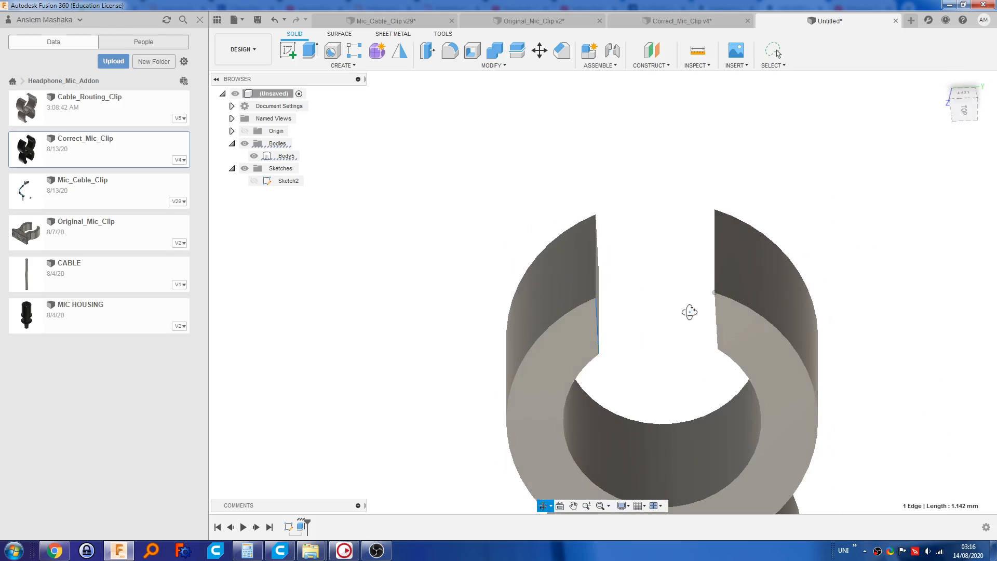
double_click(289, 527)
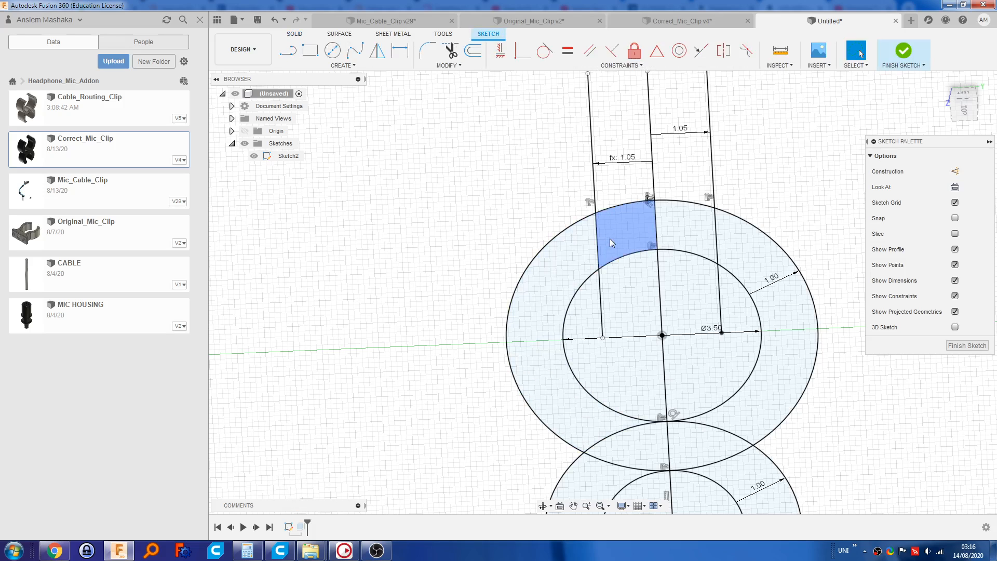
click(966, 346)
Step: Set up a 0.5 mm fillet on the vertical corner edges of the larger ring's opening
shift+middle_drag(657, 352, 604, 361)
click(577, 289)
key(f)
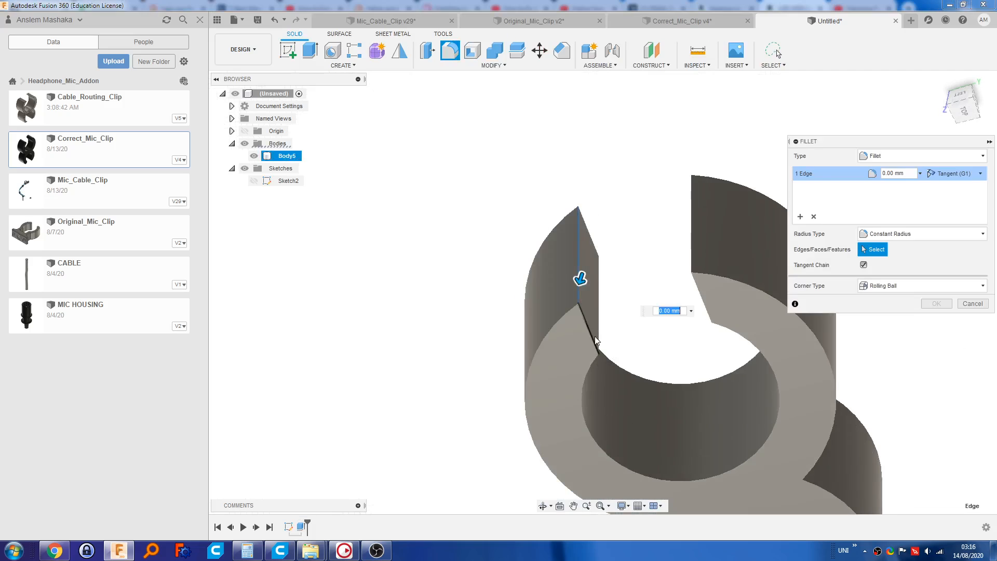
click(598, 335)
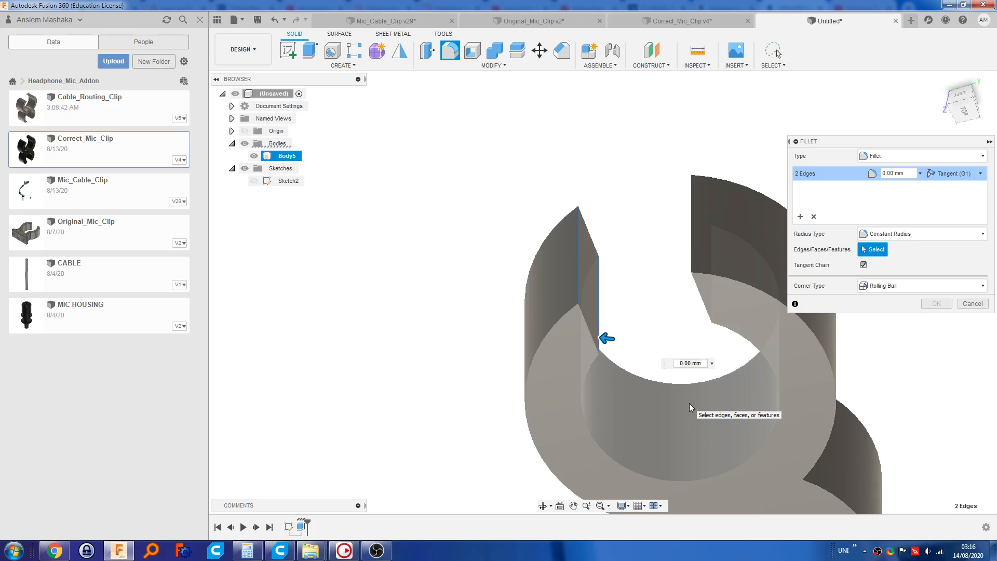
click(690, 363)
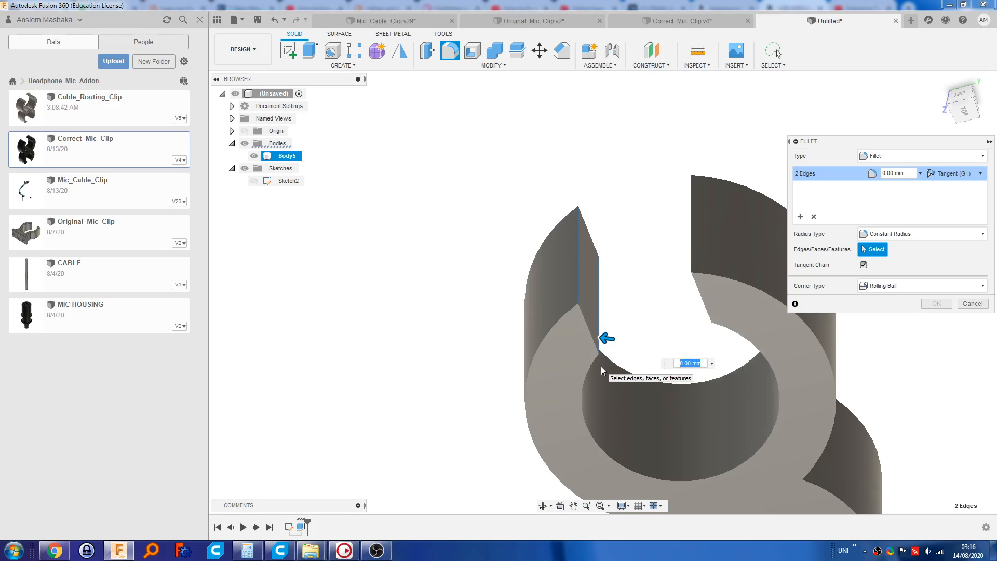
text(.5)
shift+middle_drag(625, 294, 686, 291)
click(652, 366)
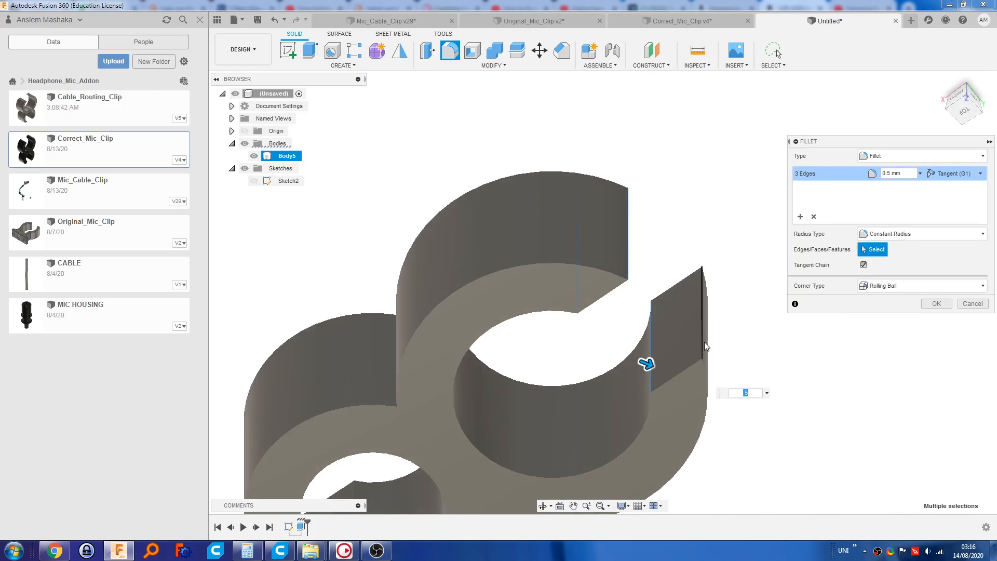
Step: Add the four vertical corner edges of the smaller ring's opening to the 0.5 mm fillet and apply it
scroll(630, 398, down, 5)
shift+middle_drag(588, 398, 650, 330)
shift+middle_drag(523, 439, 651, 413)
click(497, 437)
click(602, 414)
click(615, 410)
click(619, 415)
click(926, 303)
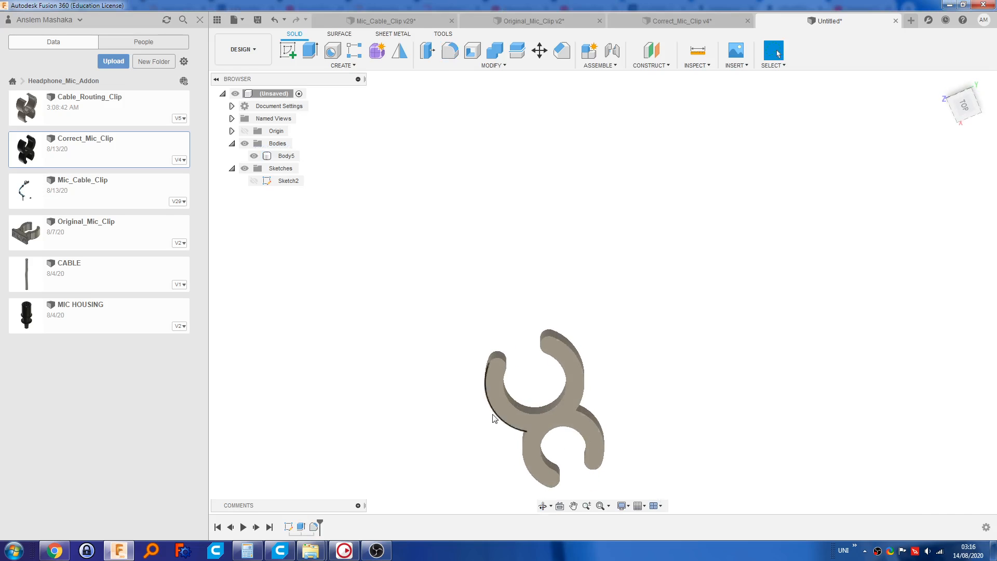
Step: Fillet the two outer vertical edges where the rings meet, trying 2 mm and applying 1 mm
shift+middle_drag(493, 414, 539, 363)
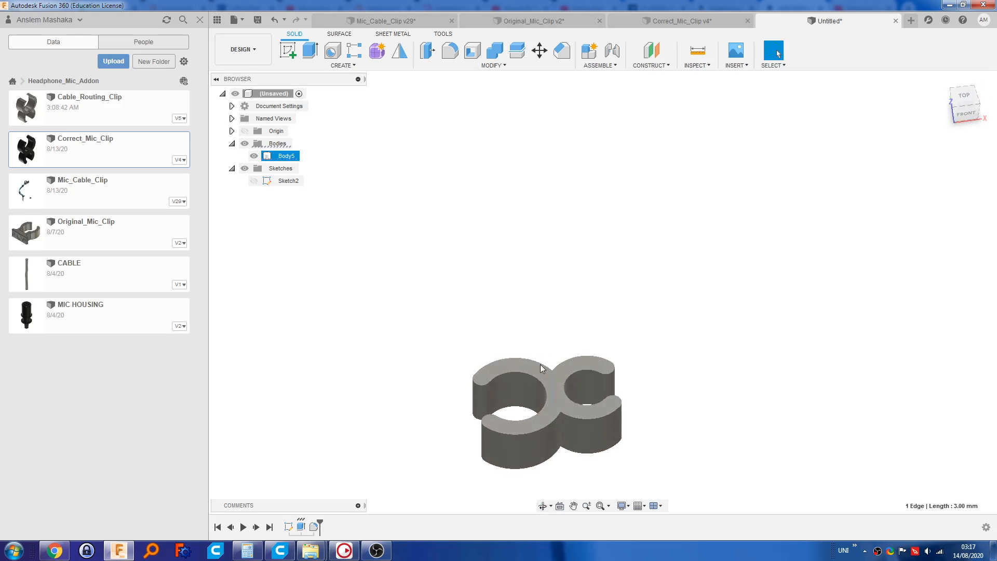
shift+click(561, 434)
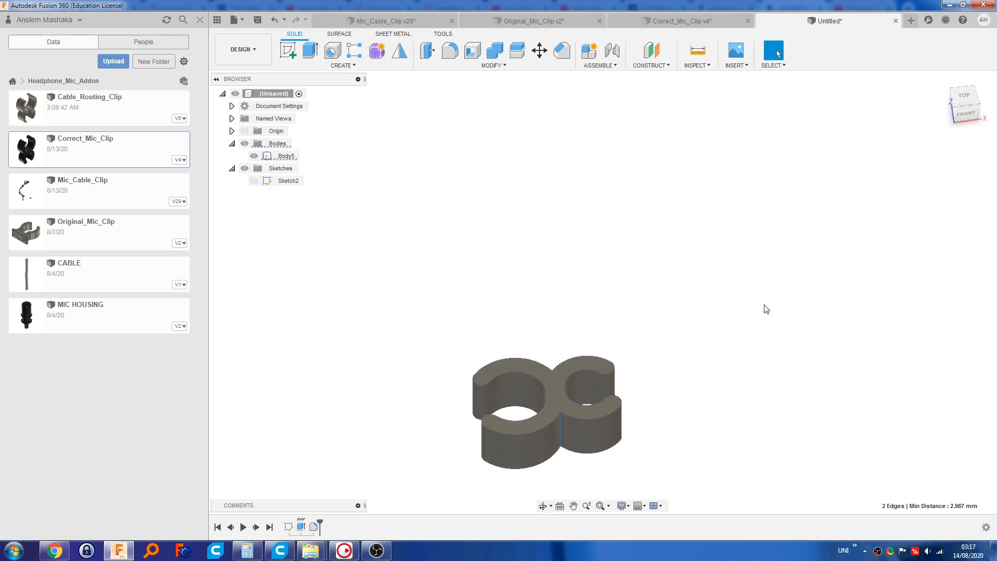
text(f)
text(2)
key(Tab)
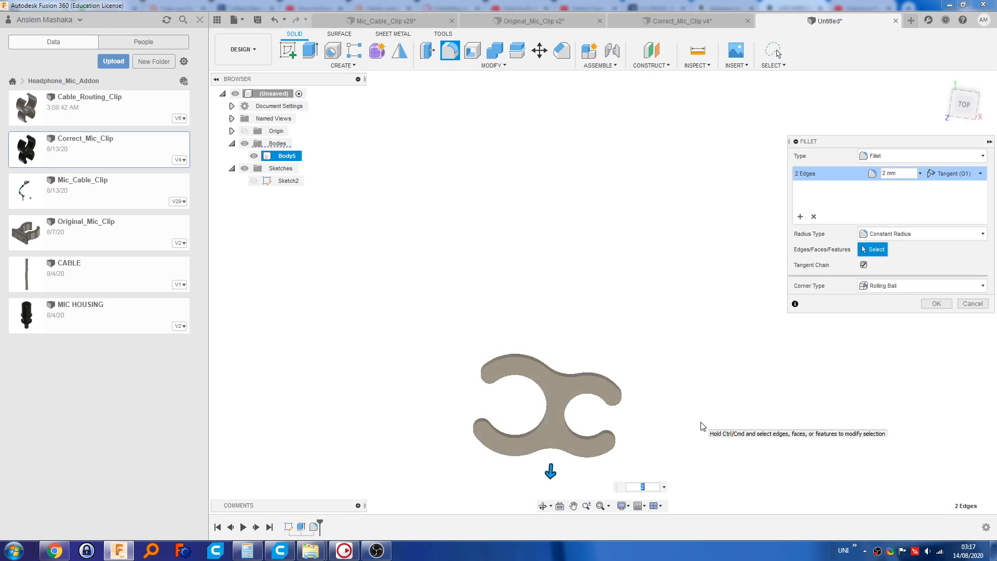
text(1)
key(Return)
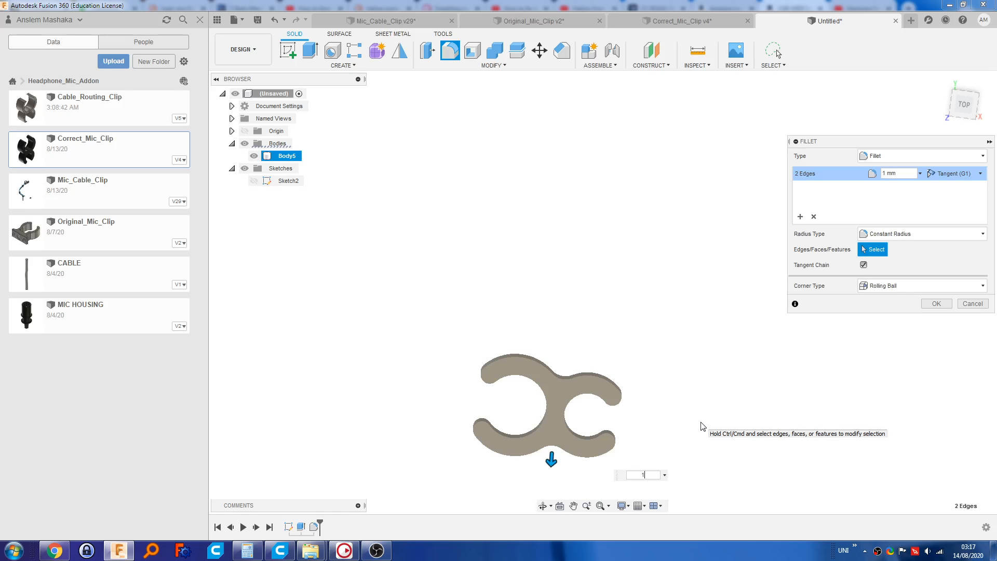
key(Return)
Step: Try filleting all edges of the clip's upper face with a 0.25 mm radius and a 0.1 mm radius
drag(549, 315, 637, 376)
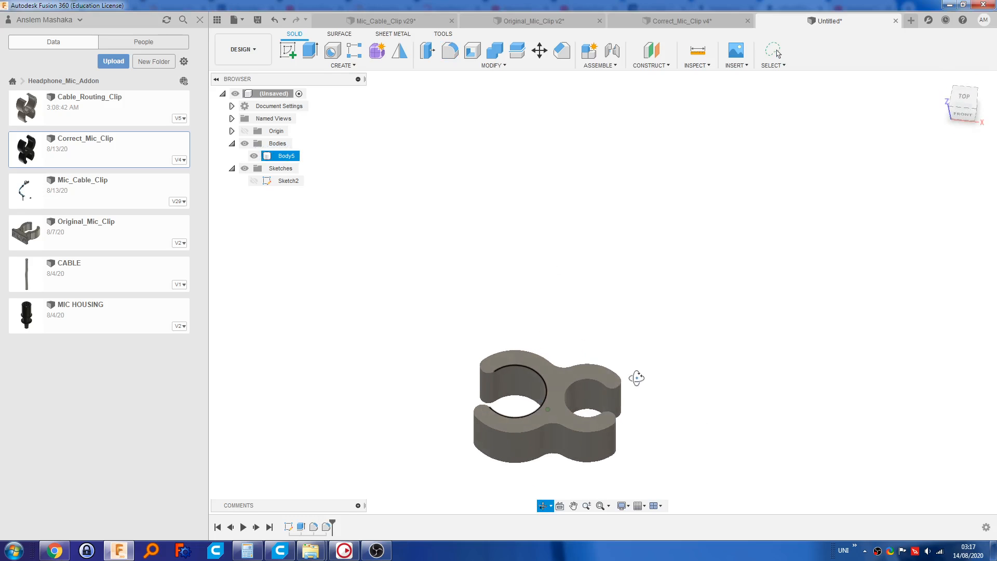
key(Escape)
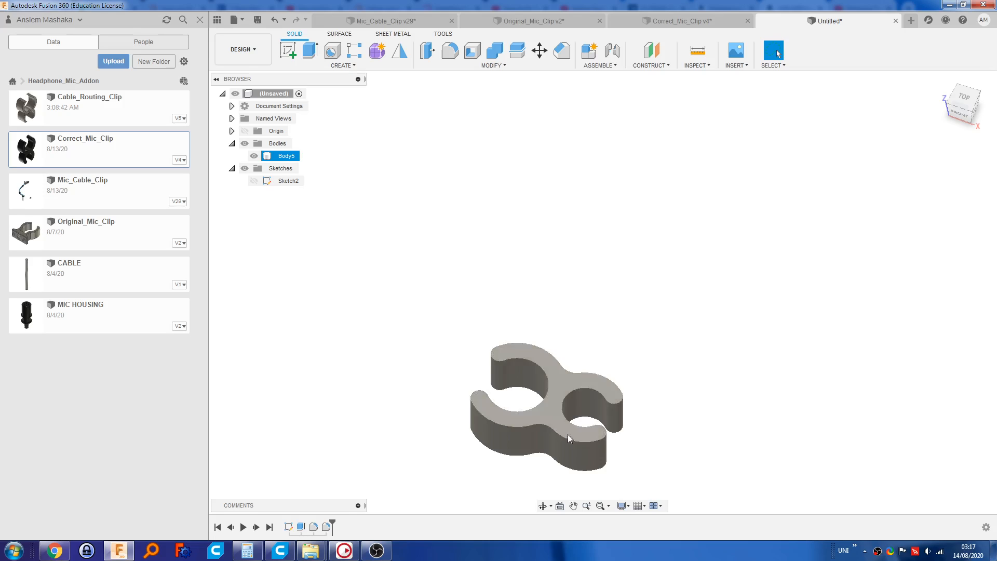
key(f)
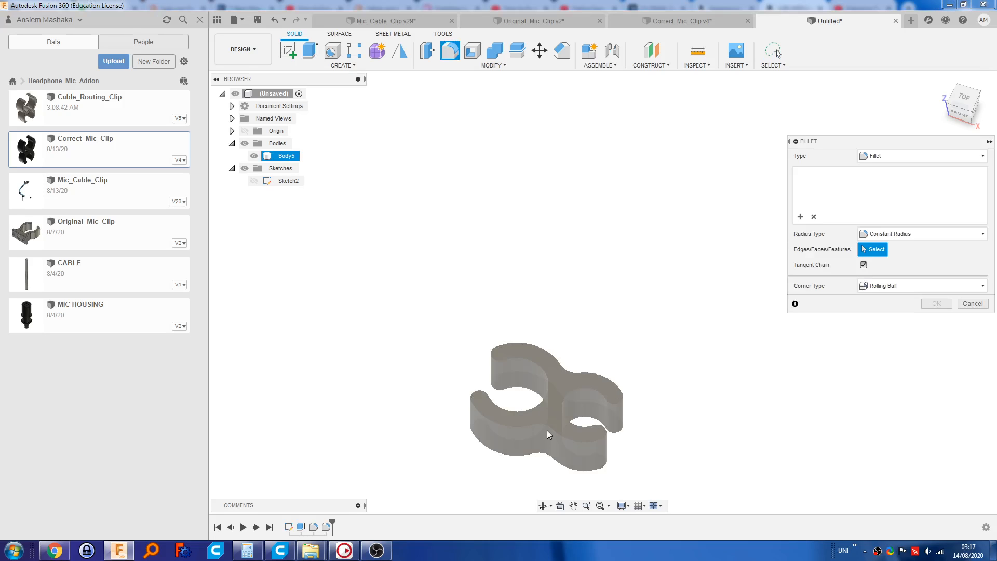
click(548, 430)
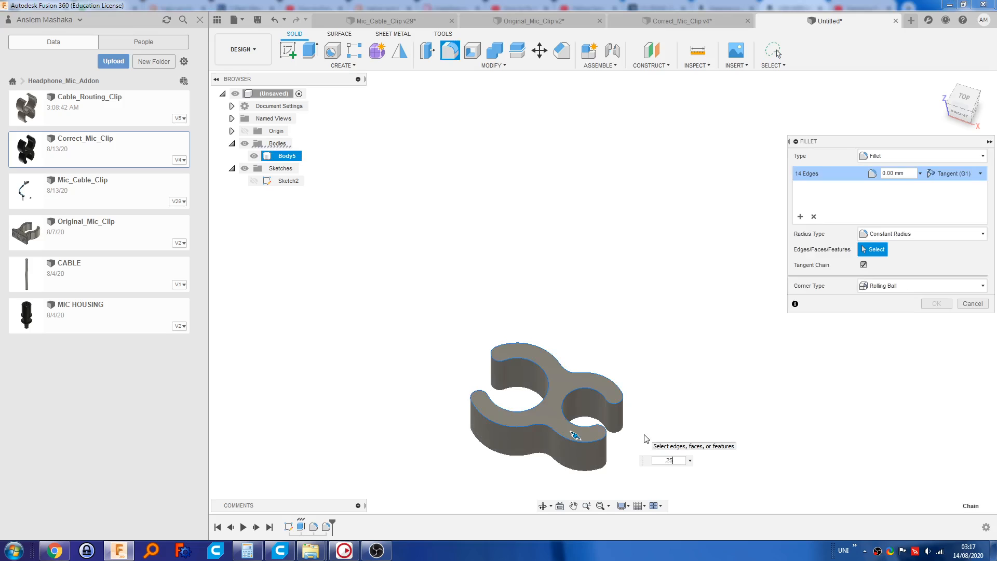
text(.25)
key(Return)
shift+middle_drag(523, 432, 623, 501)
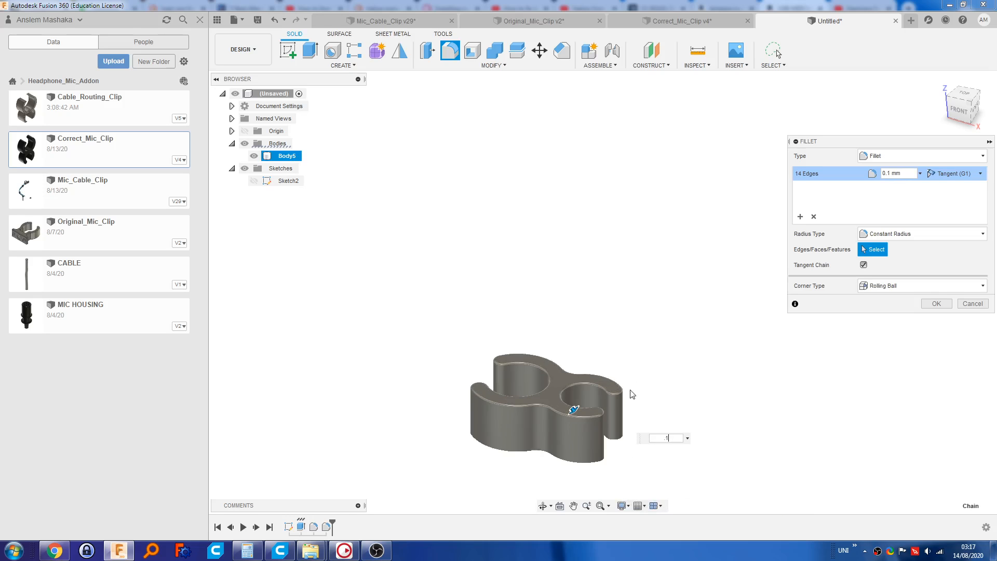
shift+middle_drag(632, 395, 540, 420)
scroll(540, 420, up, 5)
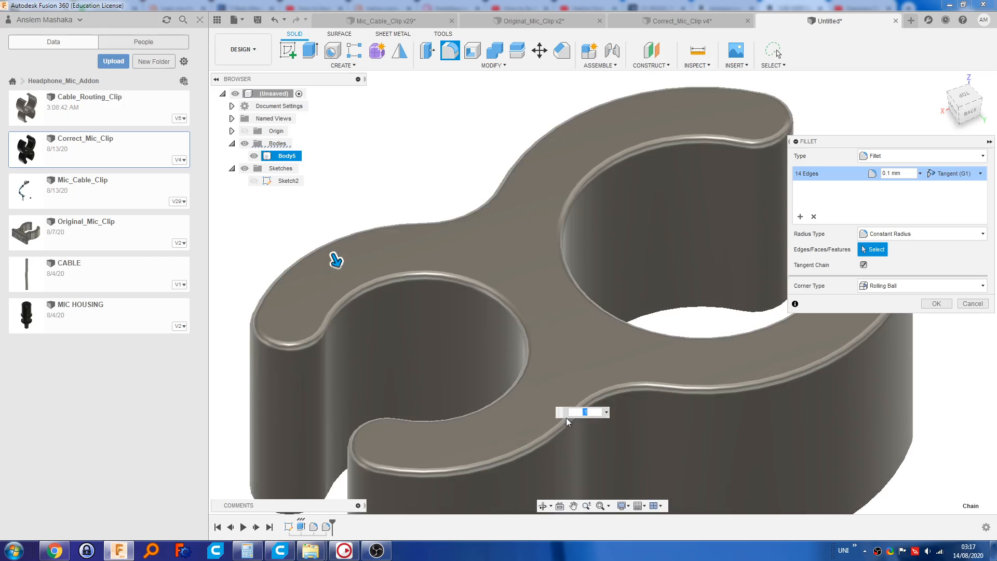
scroll(763, 382, down, 5)
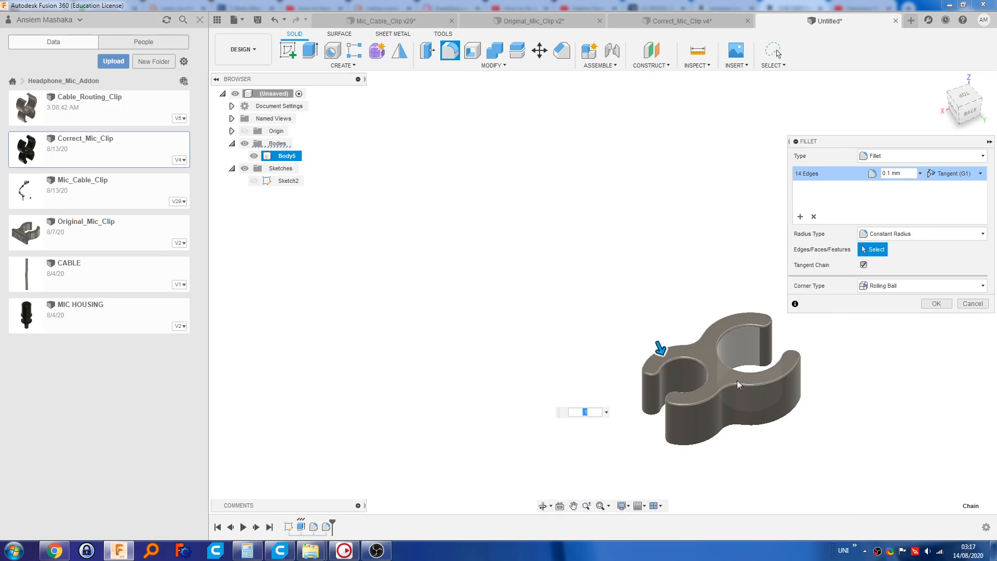
shift+middle_drag(737, 384, 779, 388)
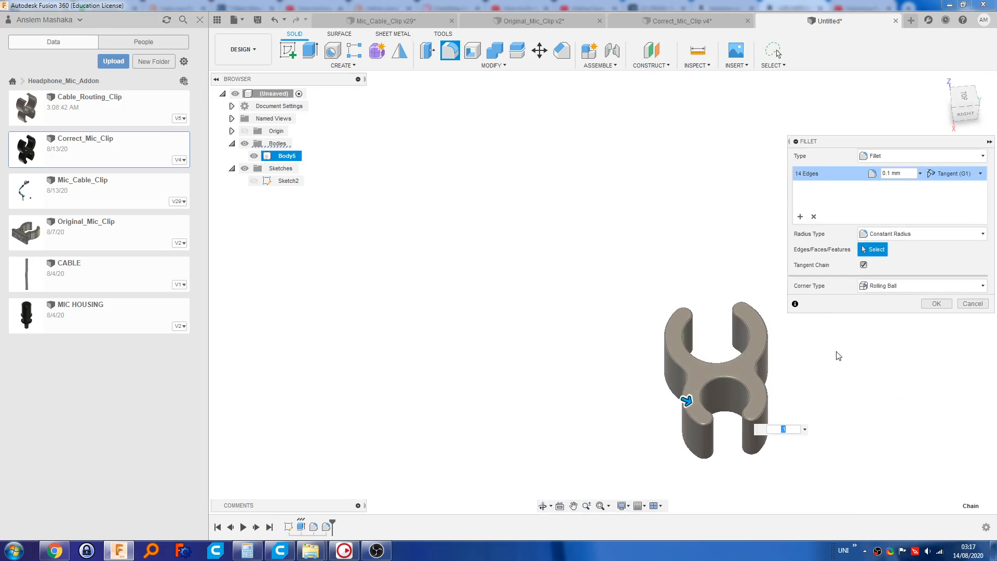
click(971, 303)
Step: Examine the clip from above and below, and how the clip in the Mic_Cable_Clip assembly holds the cable against the boom
shift+middle_drag(693, 399, 736, 388)
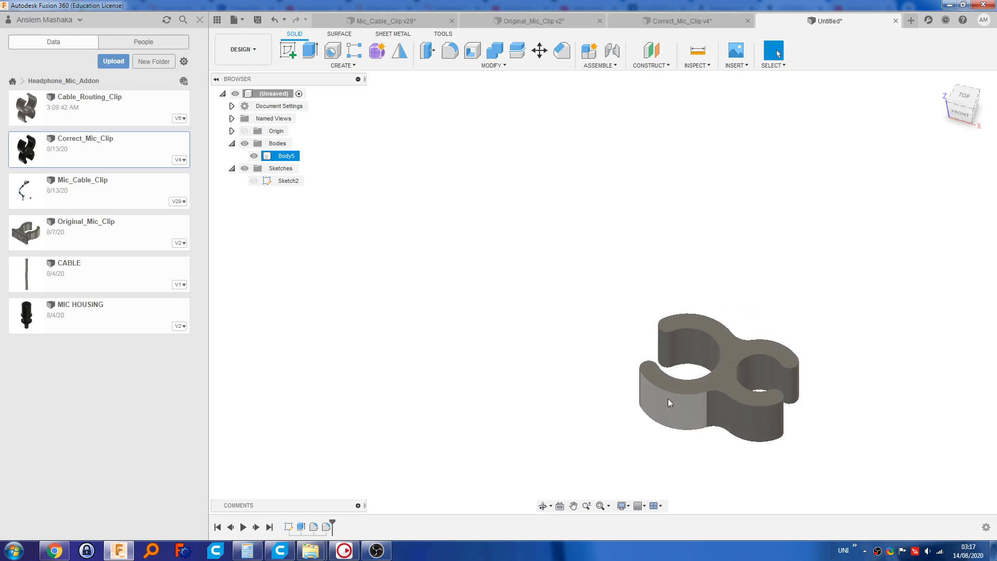
shift+middle_drag(807, 431, 769, 494)
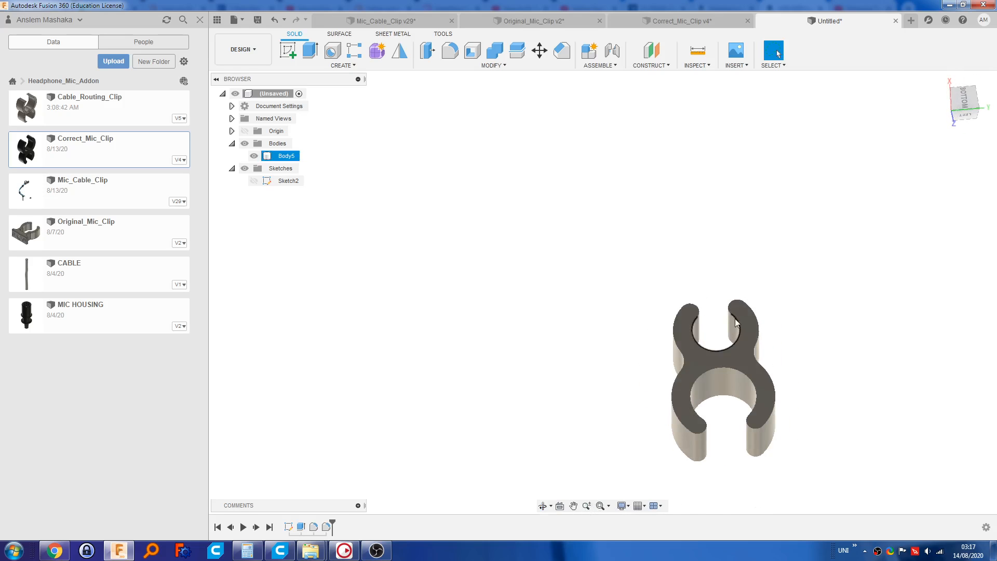
shift+middle_drag(741, 334, 806, 357)
click(529, 21)
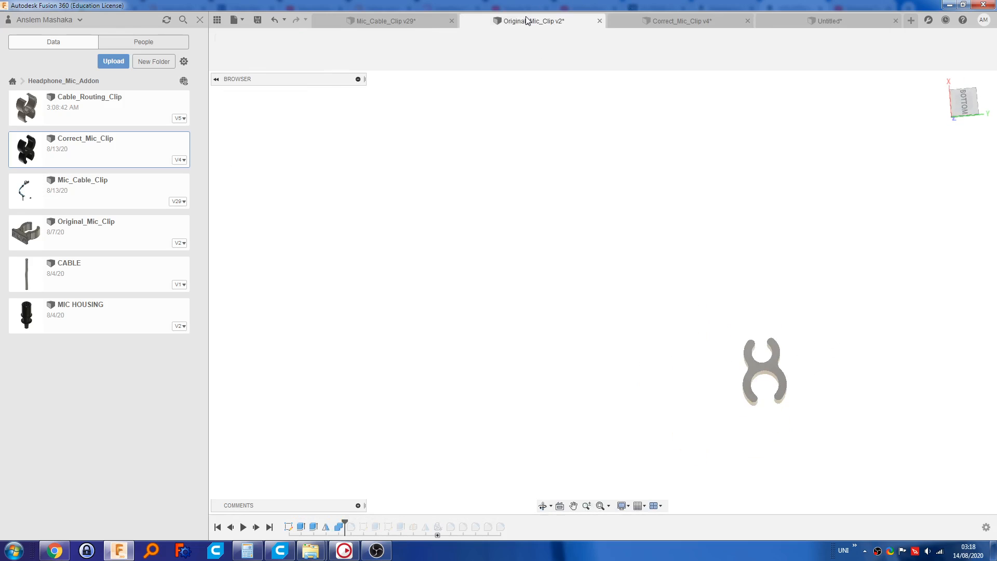
click(418, 21)
shift+middle_drag(581, 324, 650, 380)
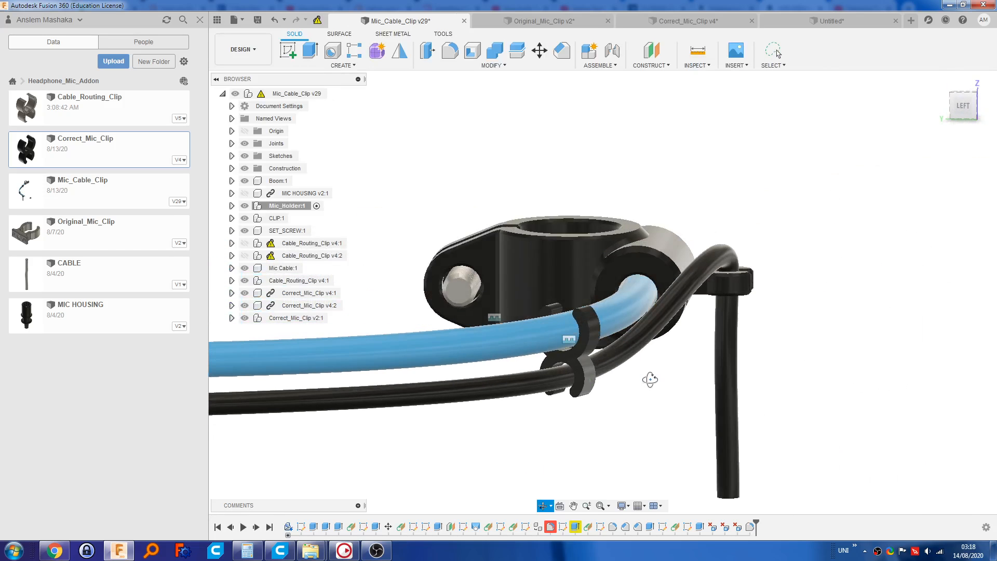
scroll(569, 360, up, 5)
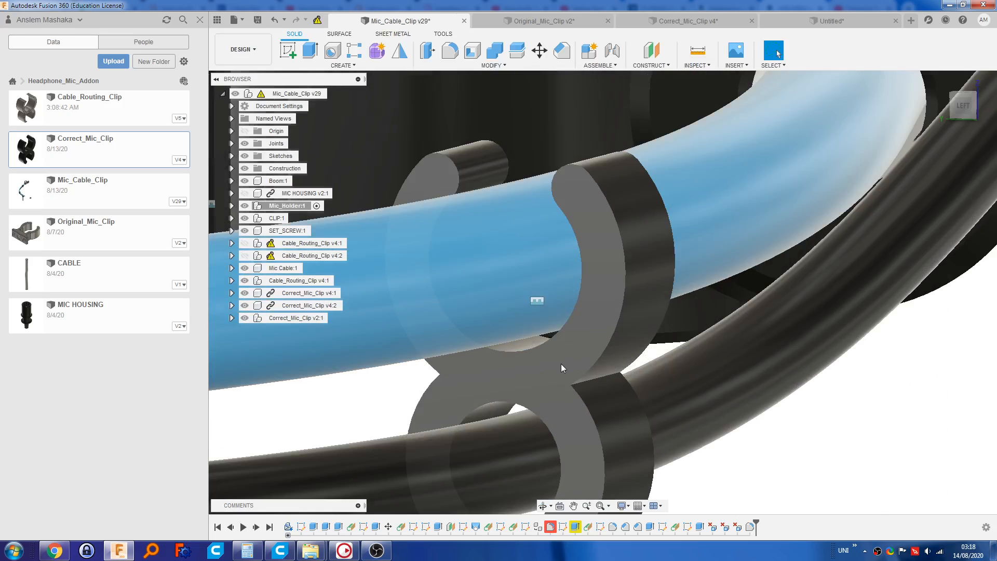
scroll(561, 363, up, 2)
scroll(556, 367, down, 5)
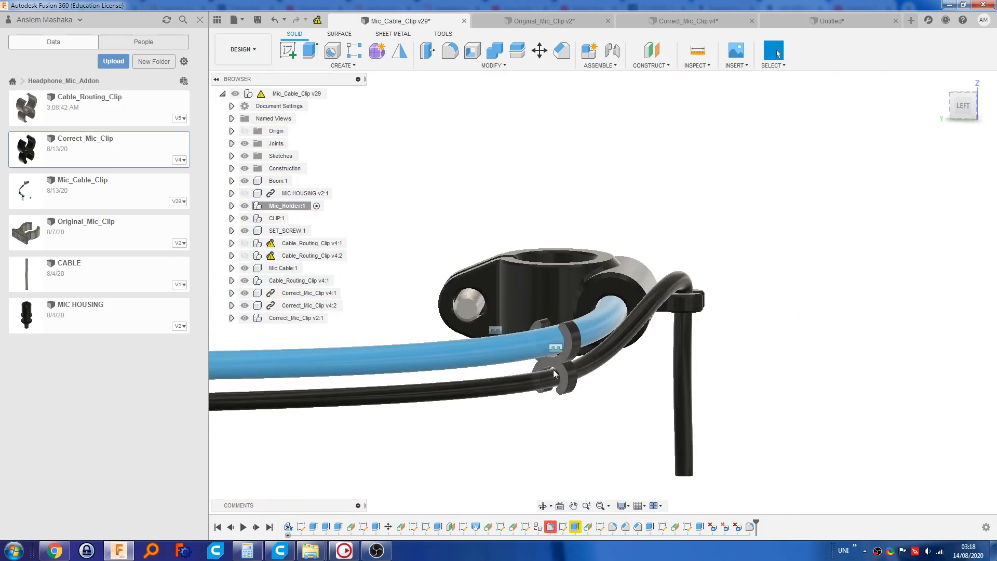
shift+middle_drag(561, 356, 566, 387)
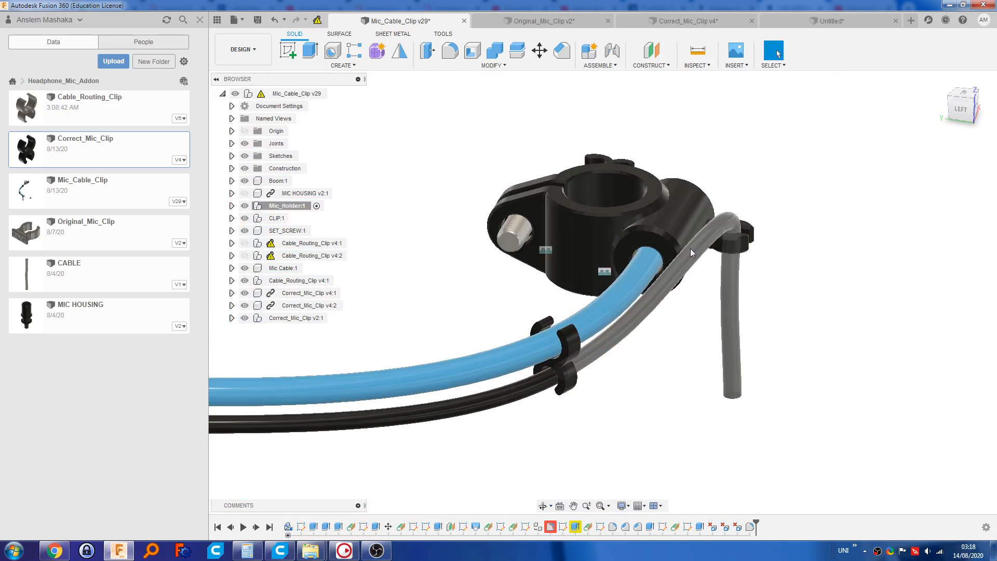
Step: Return to the untitled clip design and bring the clip into closer view
click(810, 21)
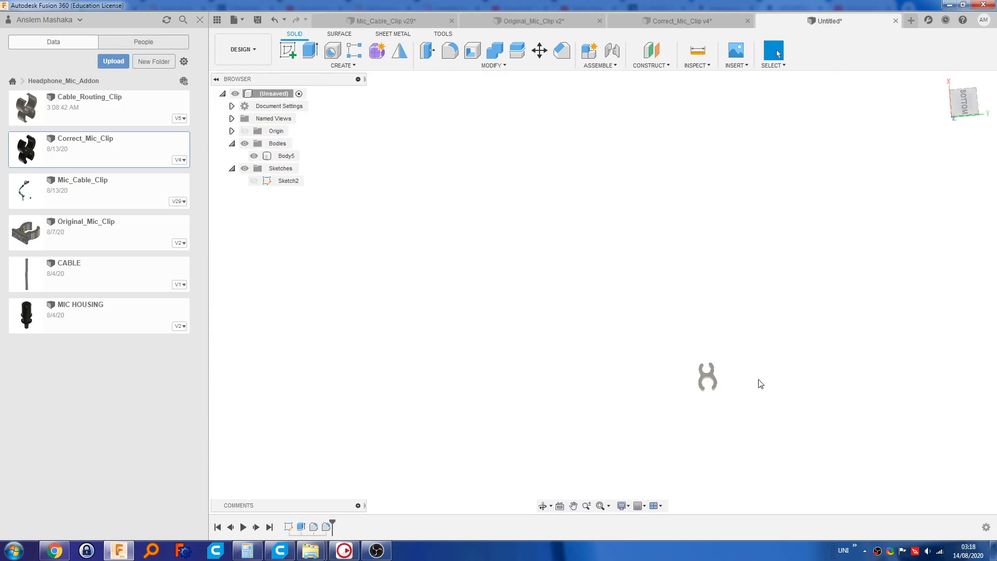
scroll(554, 352, up, 3)
middle_drag(554, 352, 553, 283)
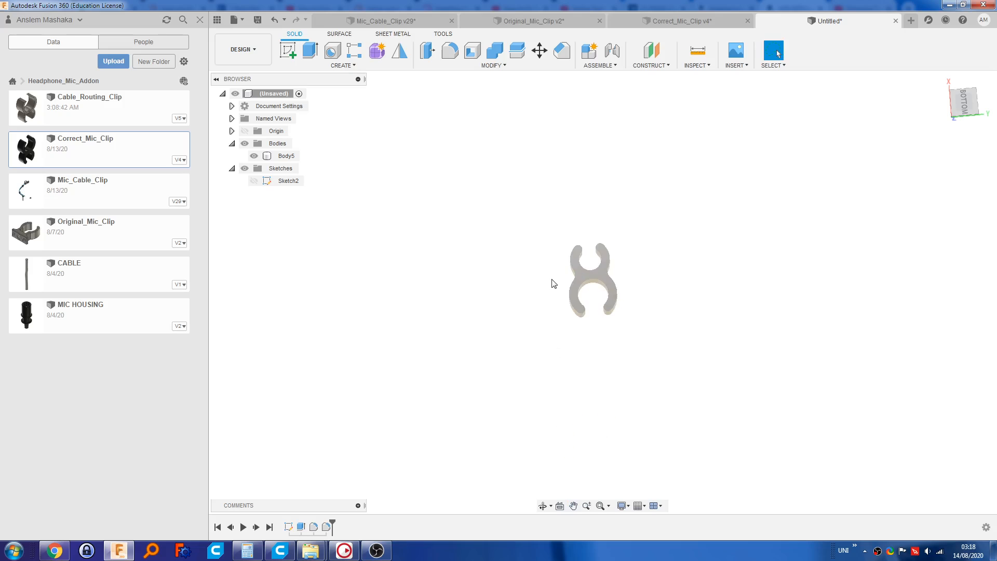